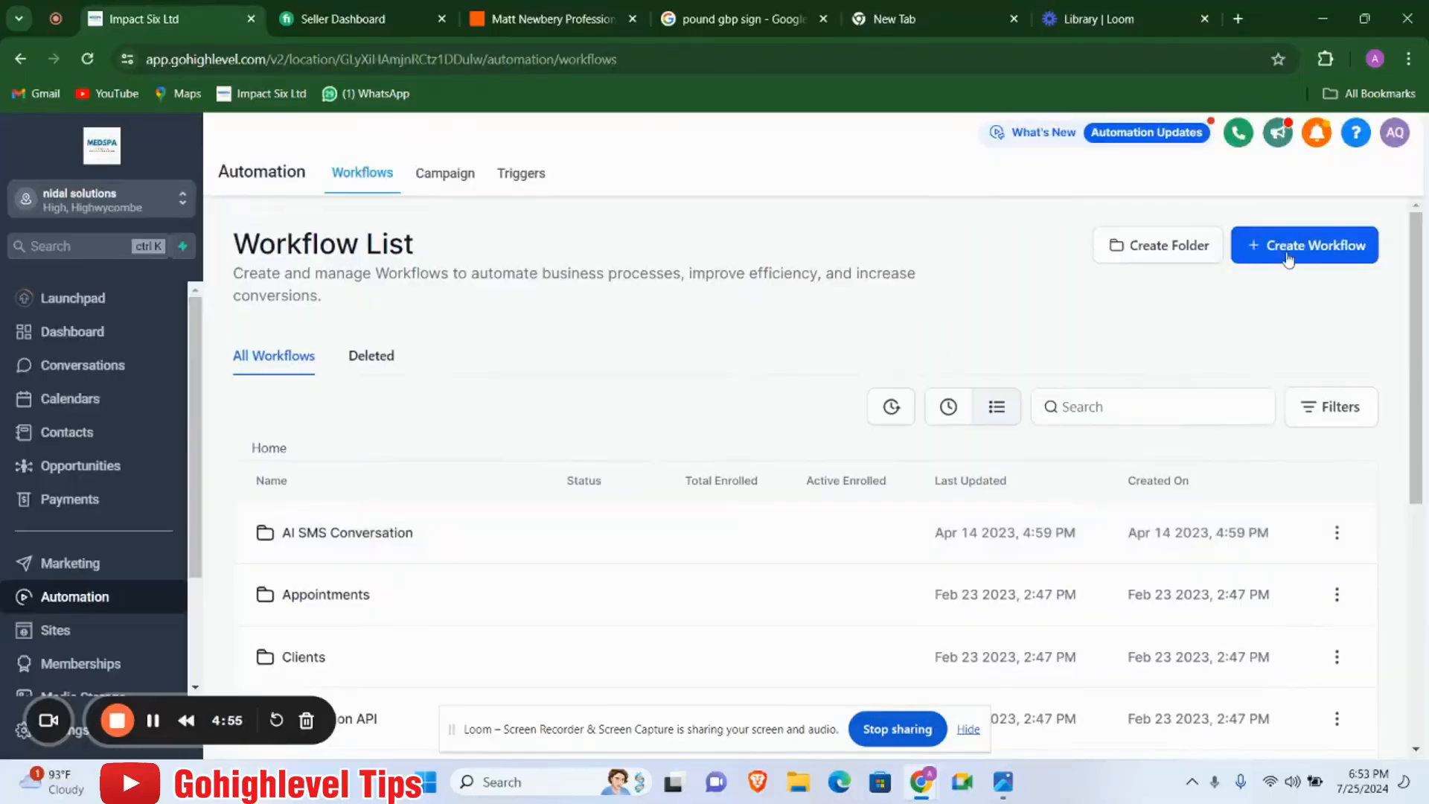
# Create a new automation workflow from scratch.
pyautogui.click(1289, 257)
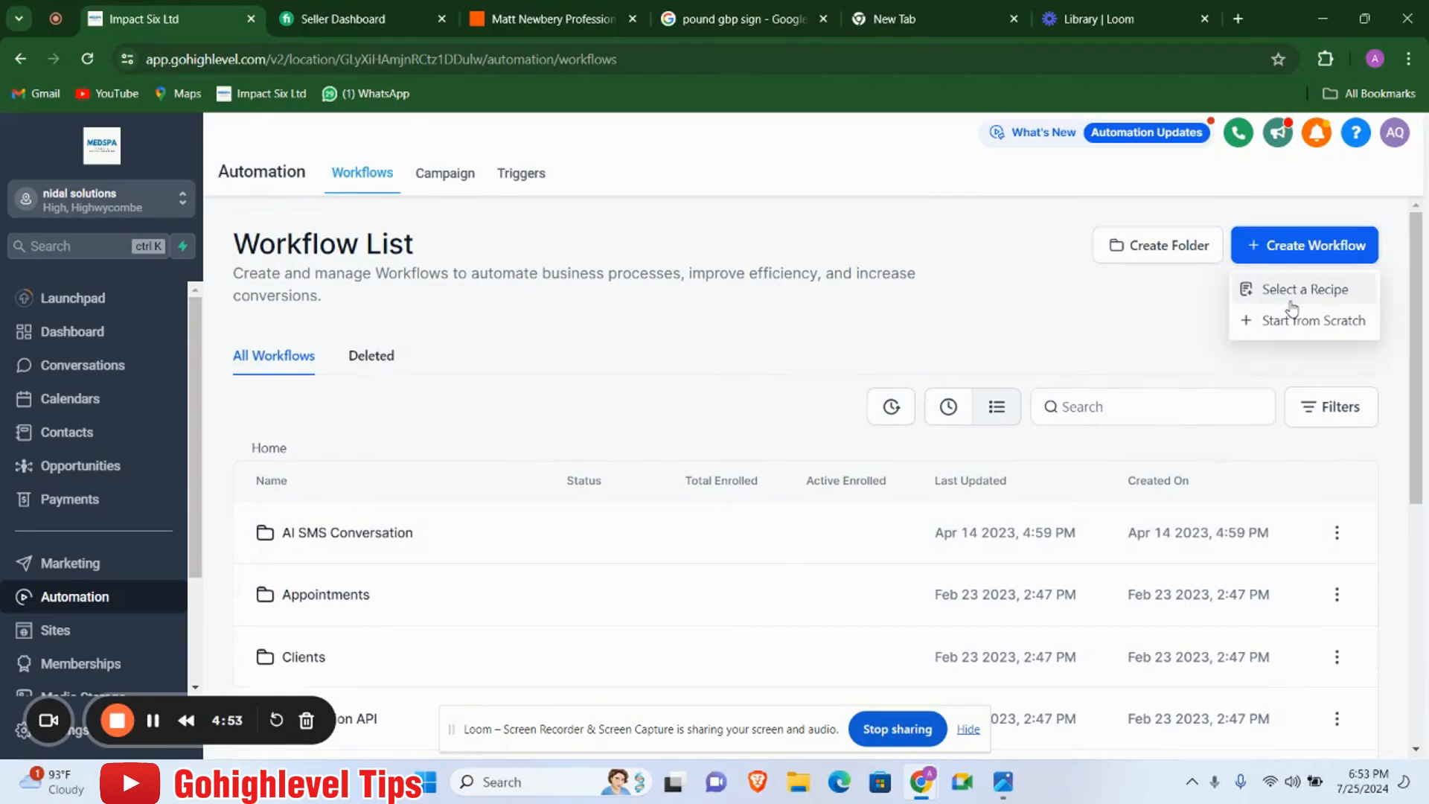
pyautogui.click(1292, 298)
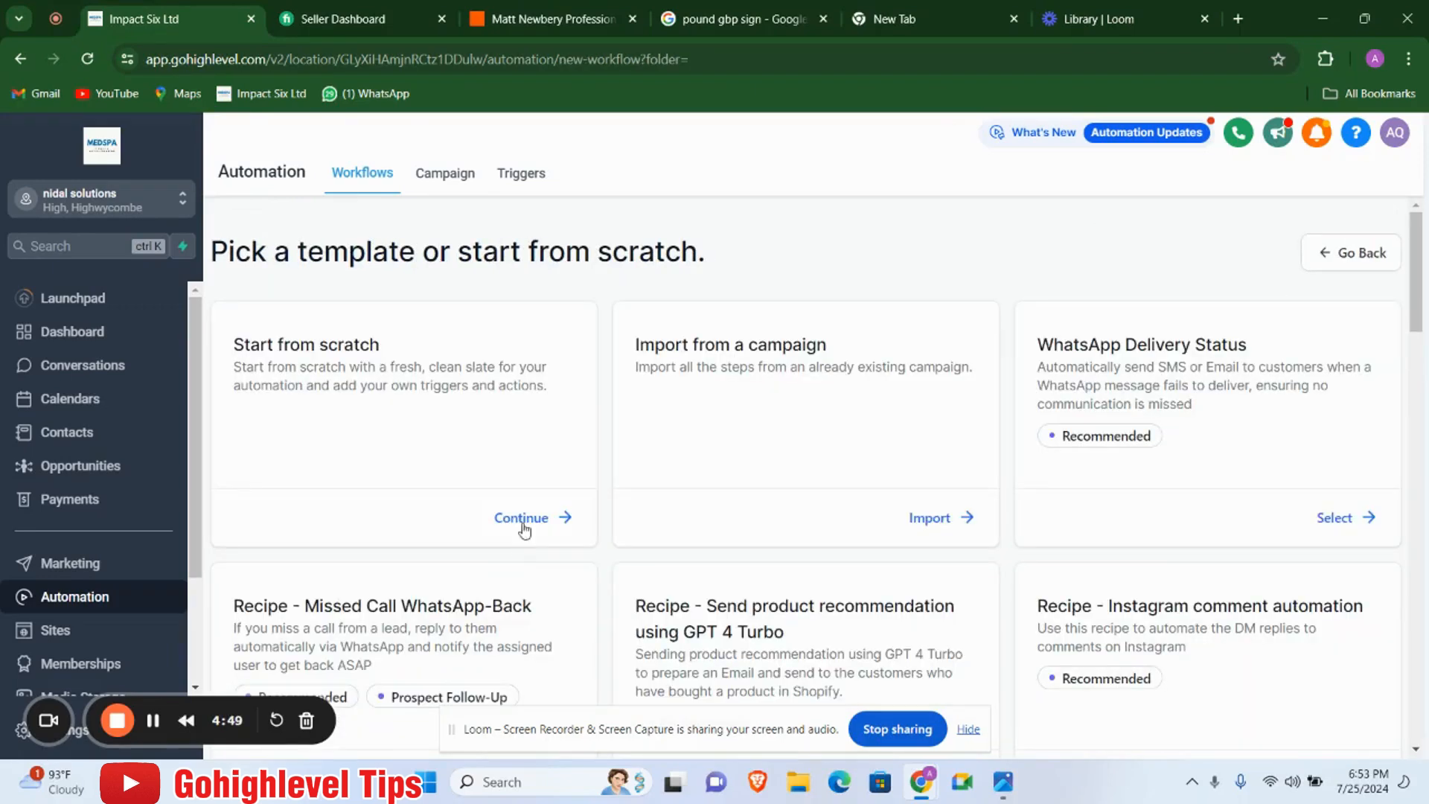
pyautogui.click(523, 523)
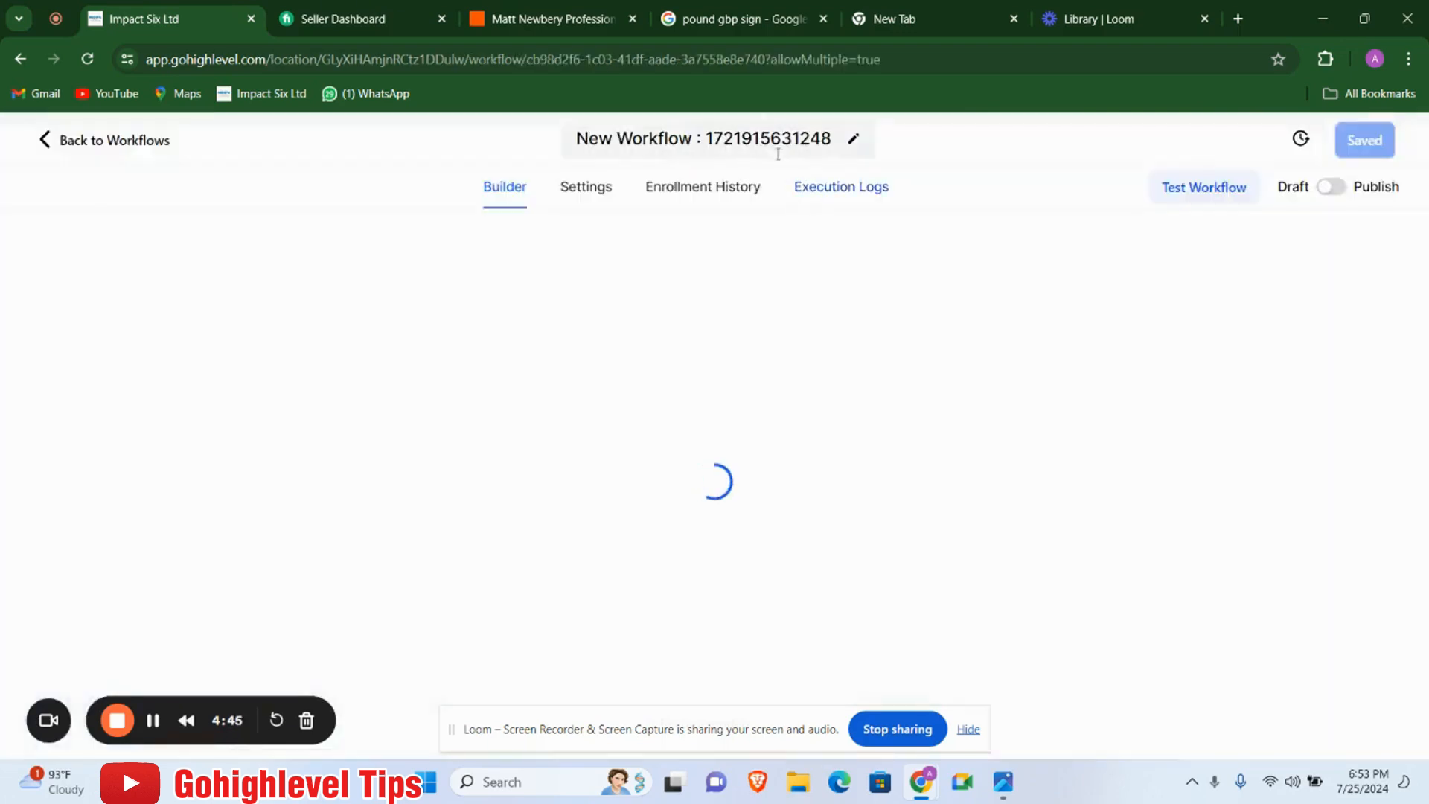
# Rename the workflow as "01 Webinar Workflow" and dismiss the re-entry notice.
pyautogui.click(827, 145)
pyautogui.moveTo(828, 141); pyautogui.dragTo(559, 153)
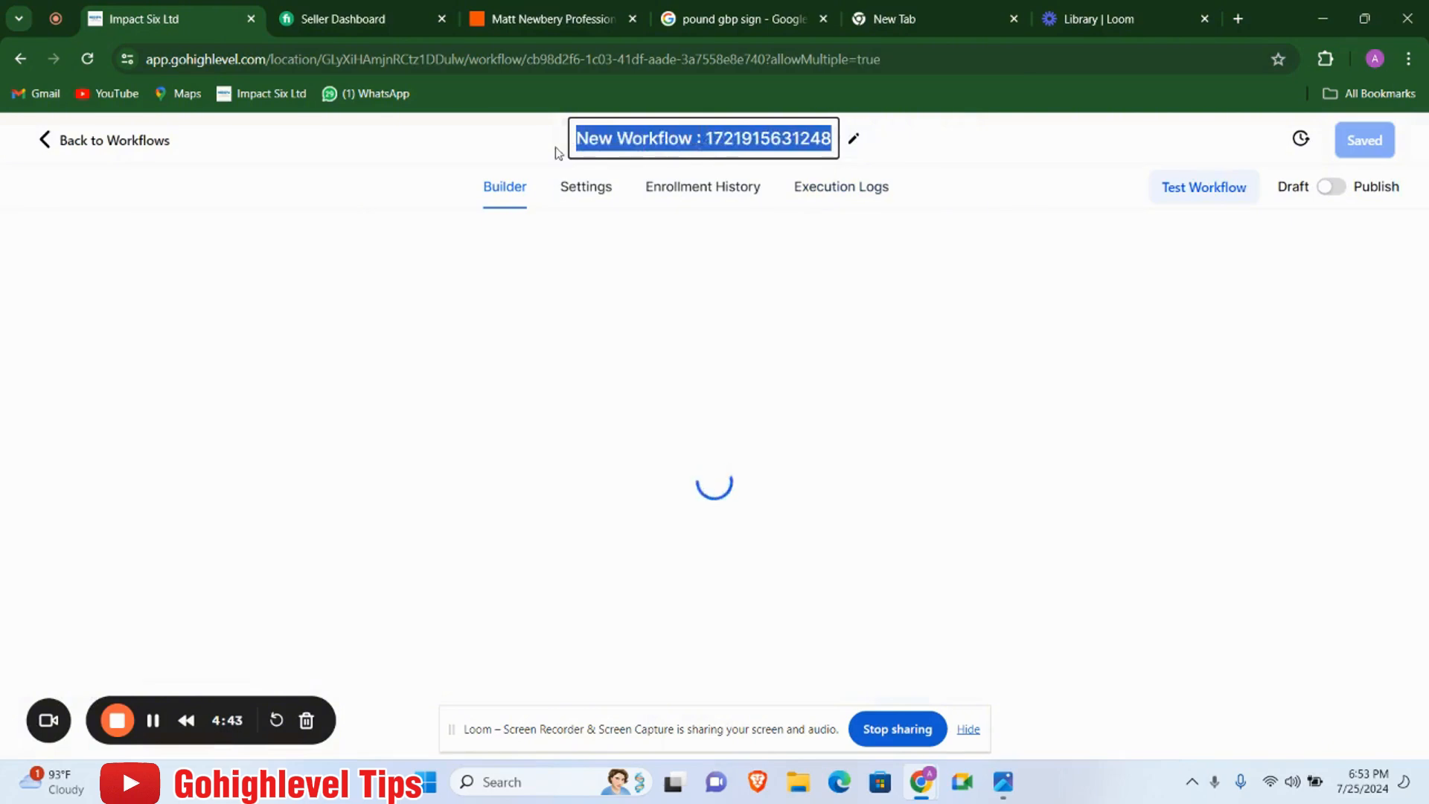
pyautogui.write('01')
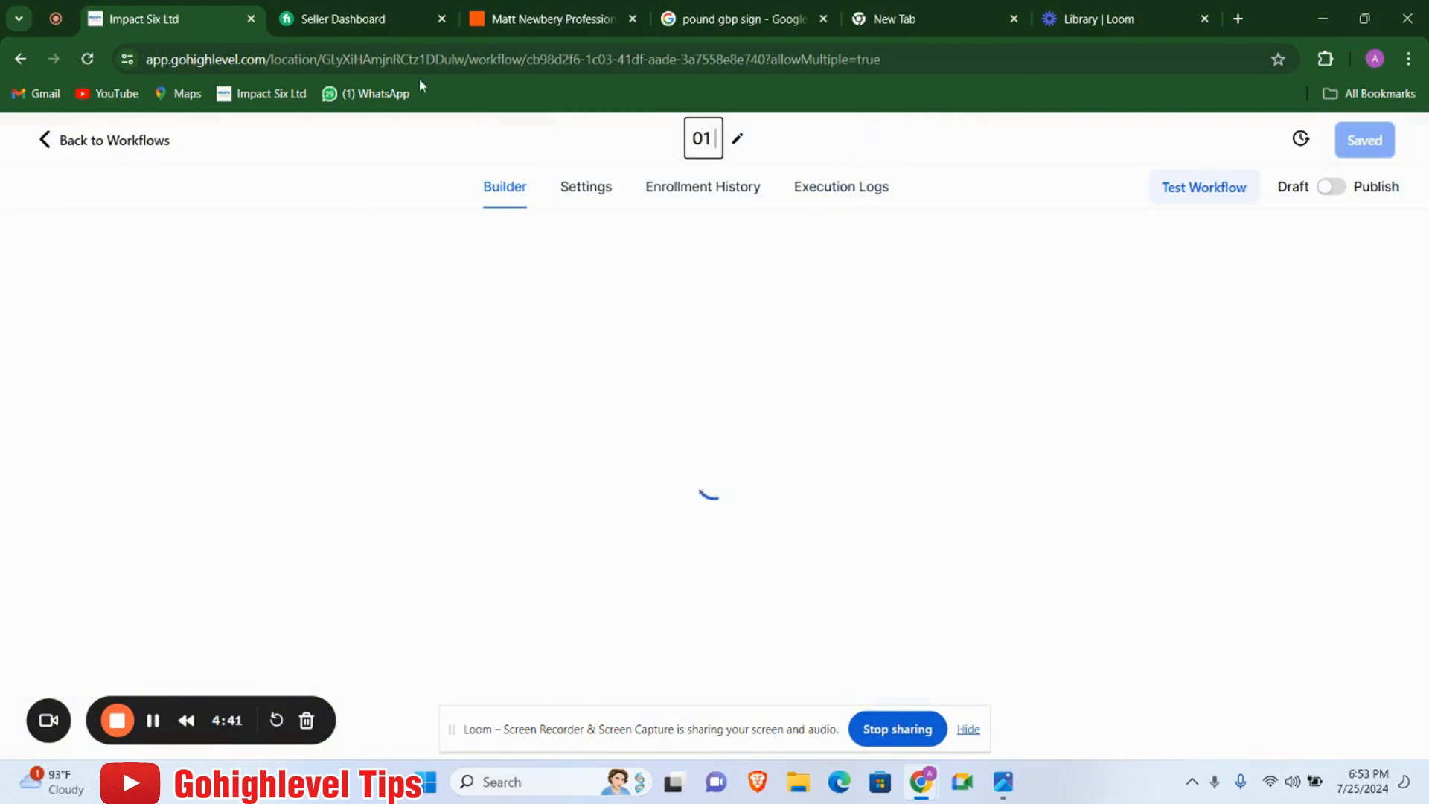
pyautogui.write(' Webina')
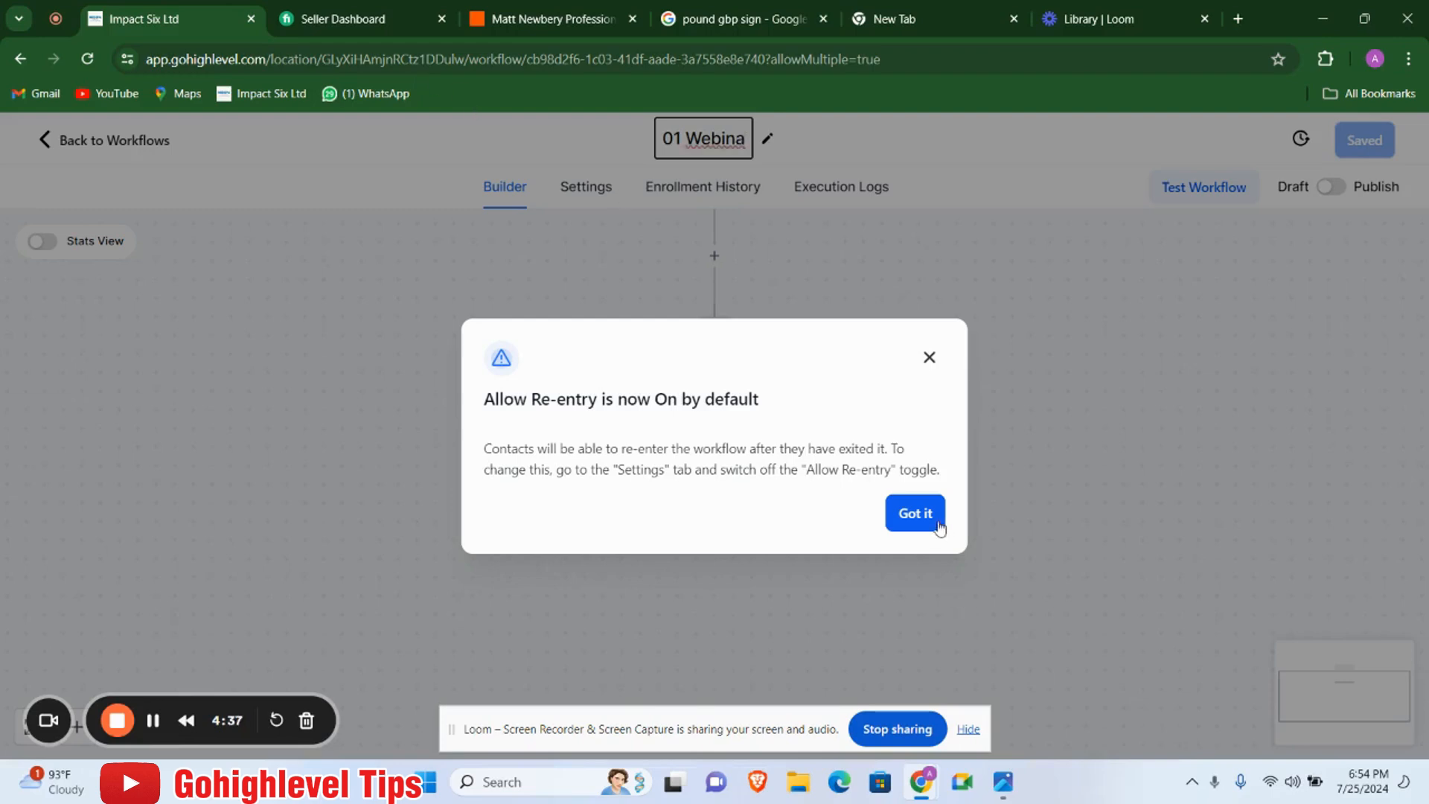
pyautogui.click(915, 513)
pyautogui.write('r')
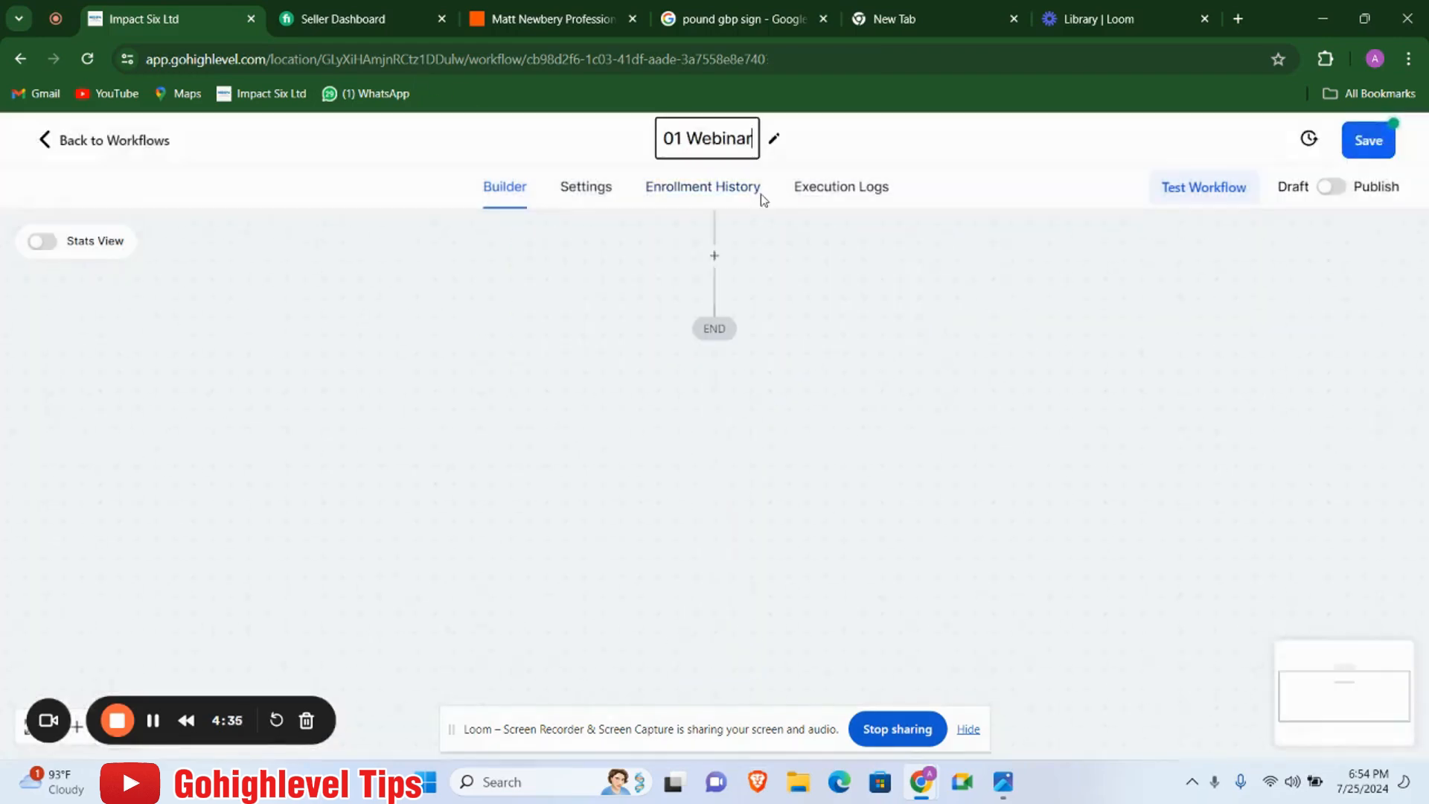
pyautogui.write(' Workflow')
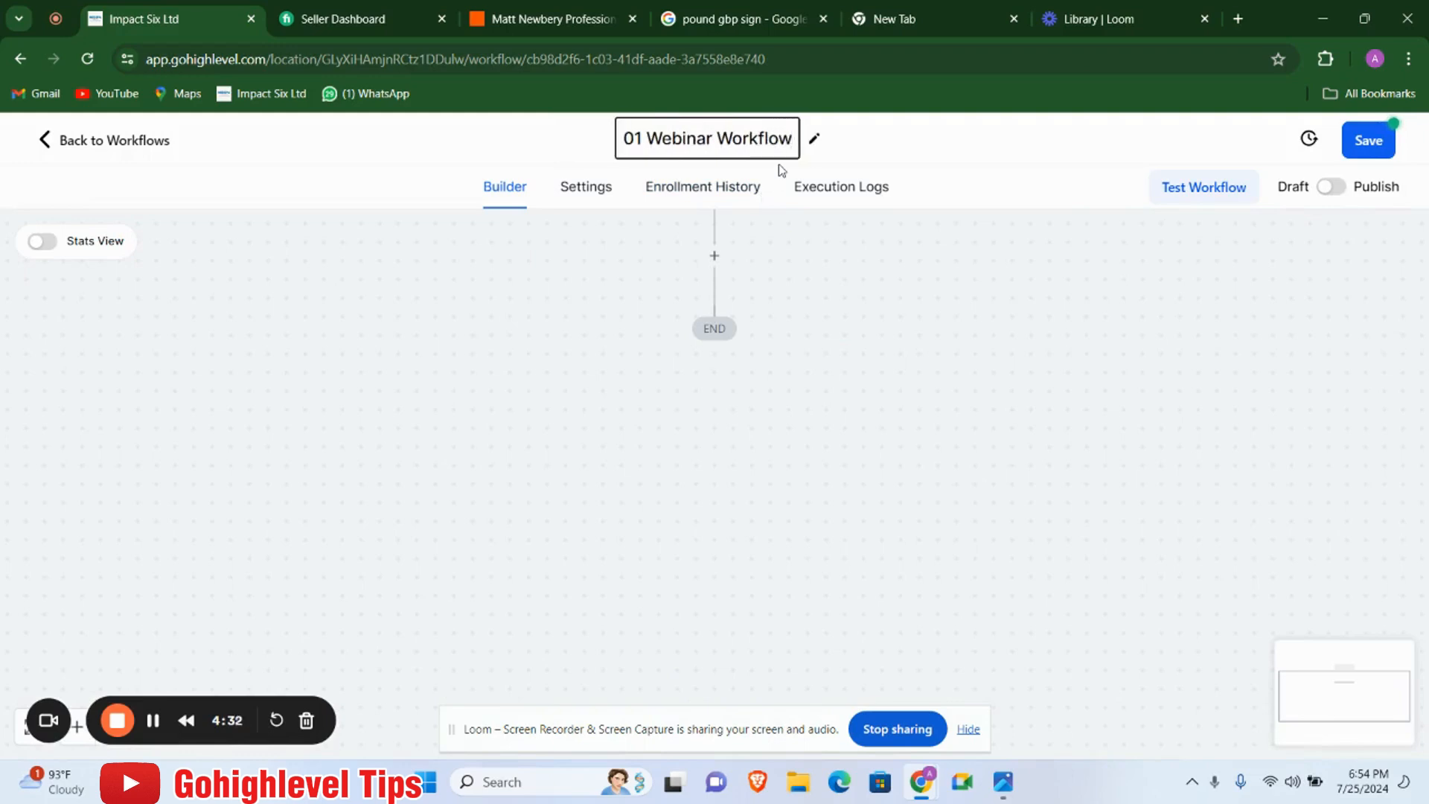
# Add a Form Submitted trigger to the workflow, searching the triggers for "form".
pyautogui.scroll(2, 762, 218)
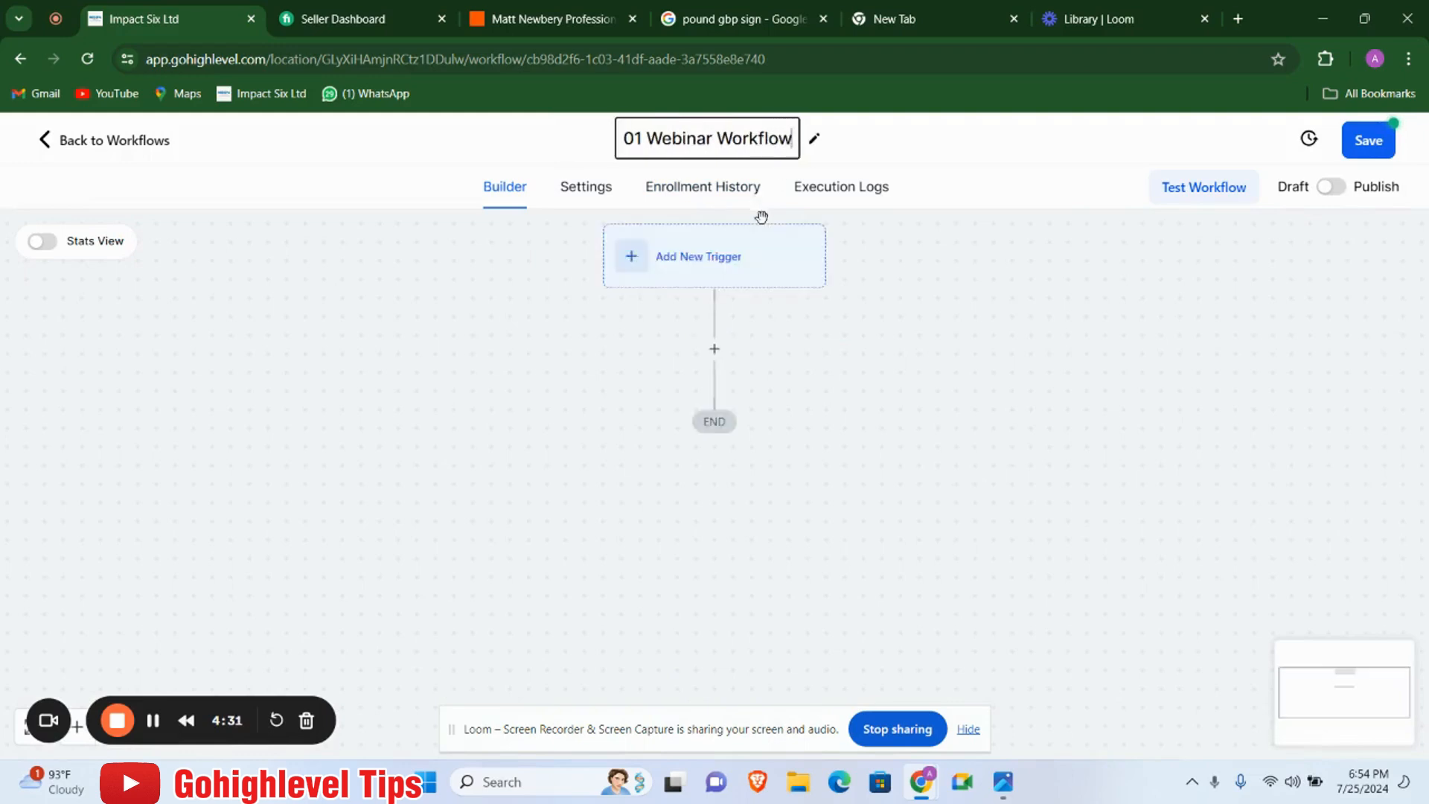
pyautogui.click(722, 262)
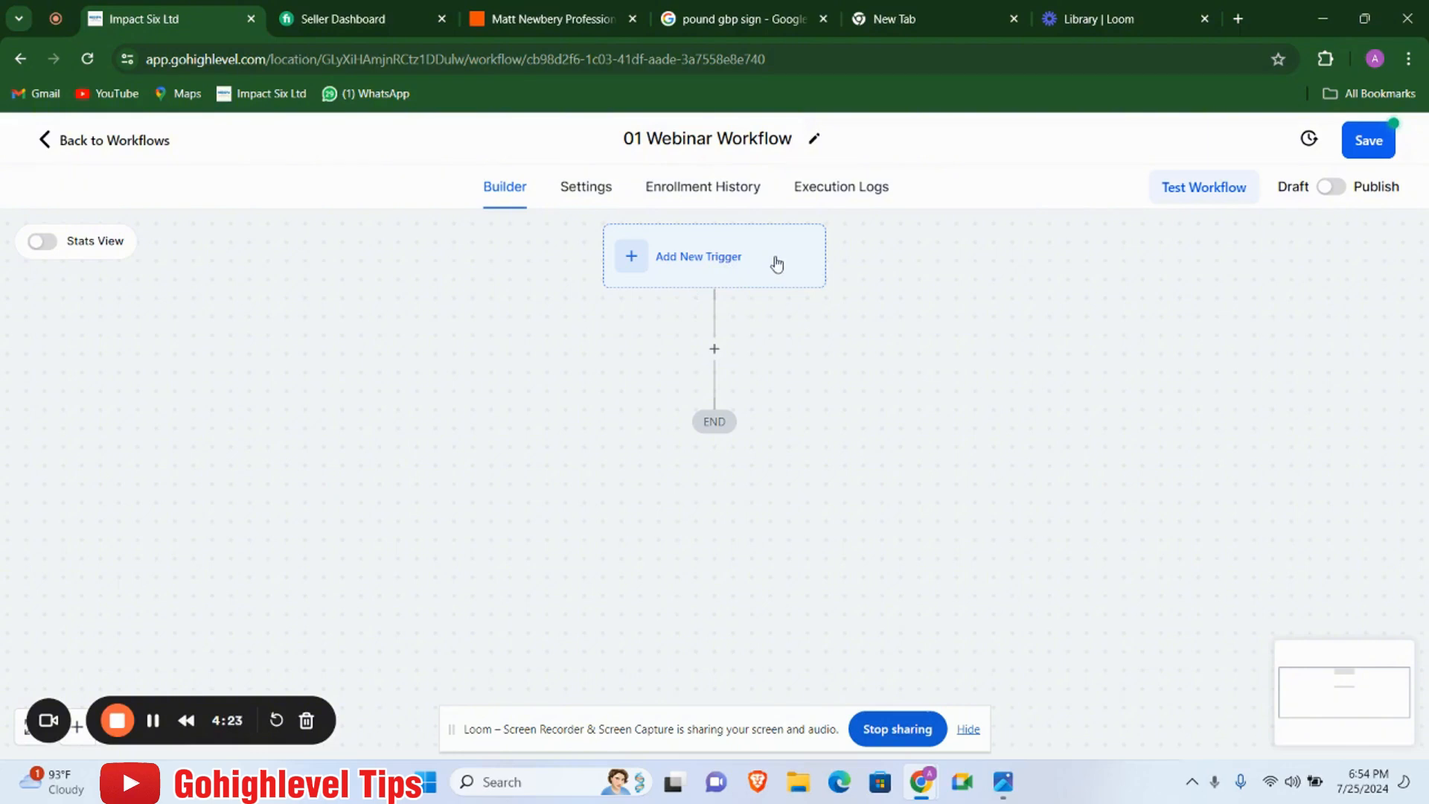
pyautogui.click(725, 271)
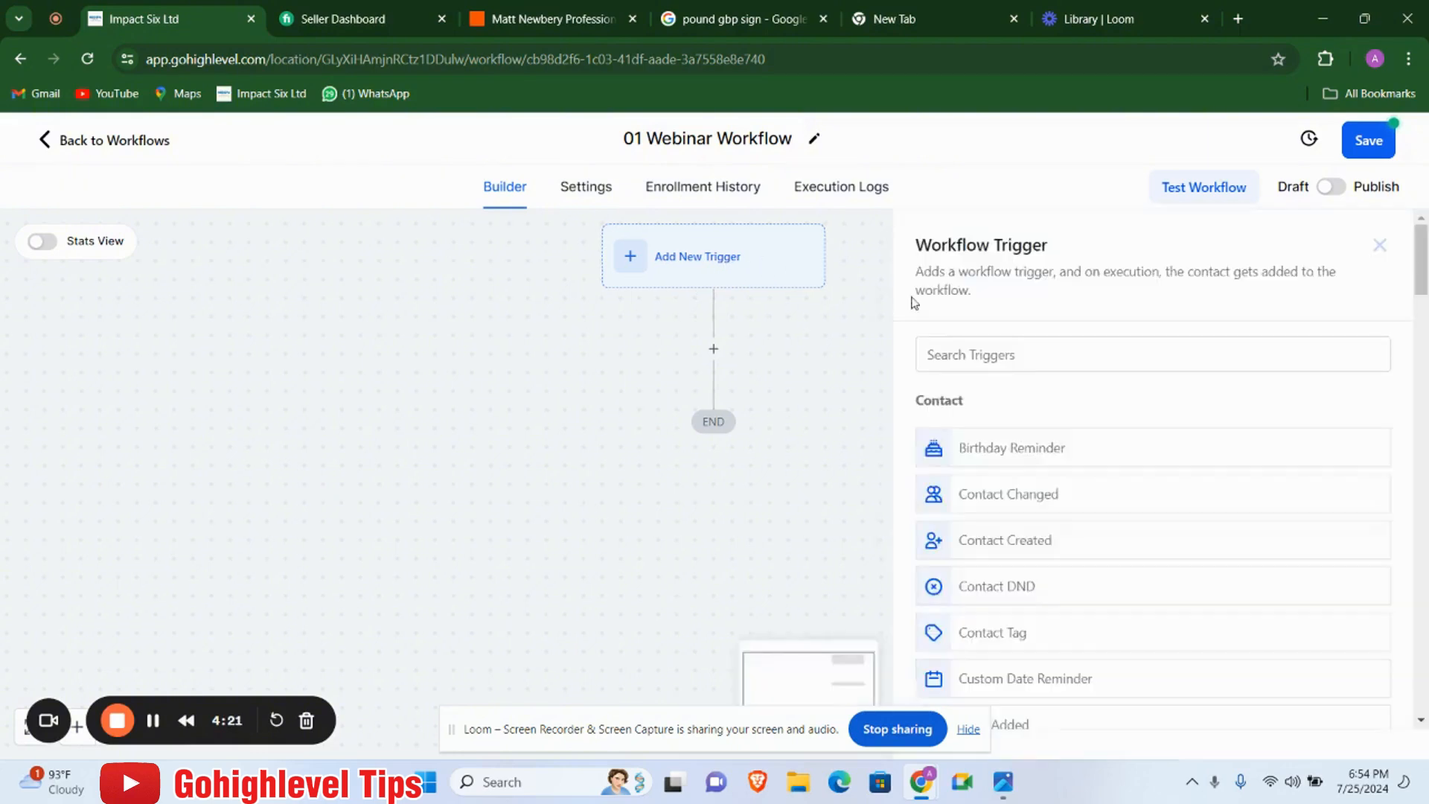
pyautogui.click(1000, 356)
pyautogui.write('form')
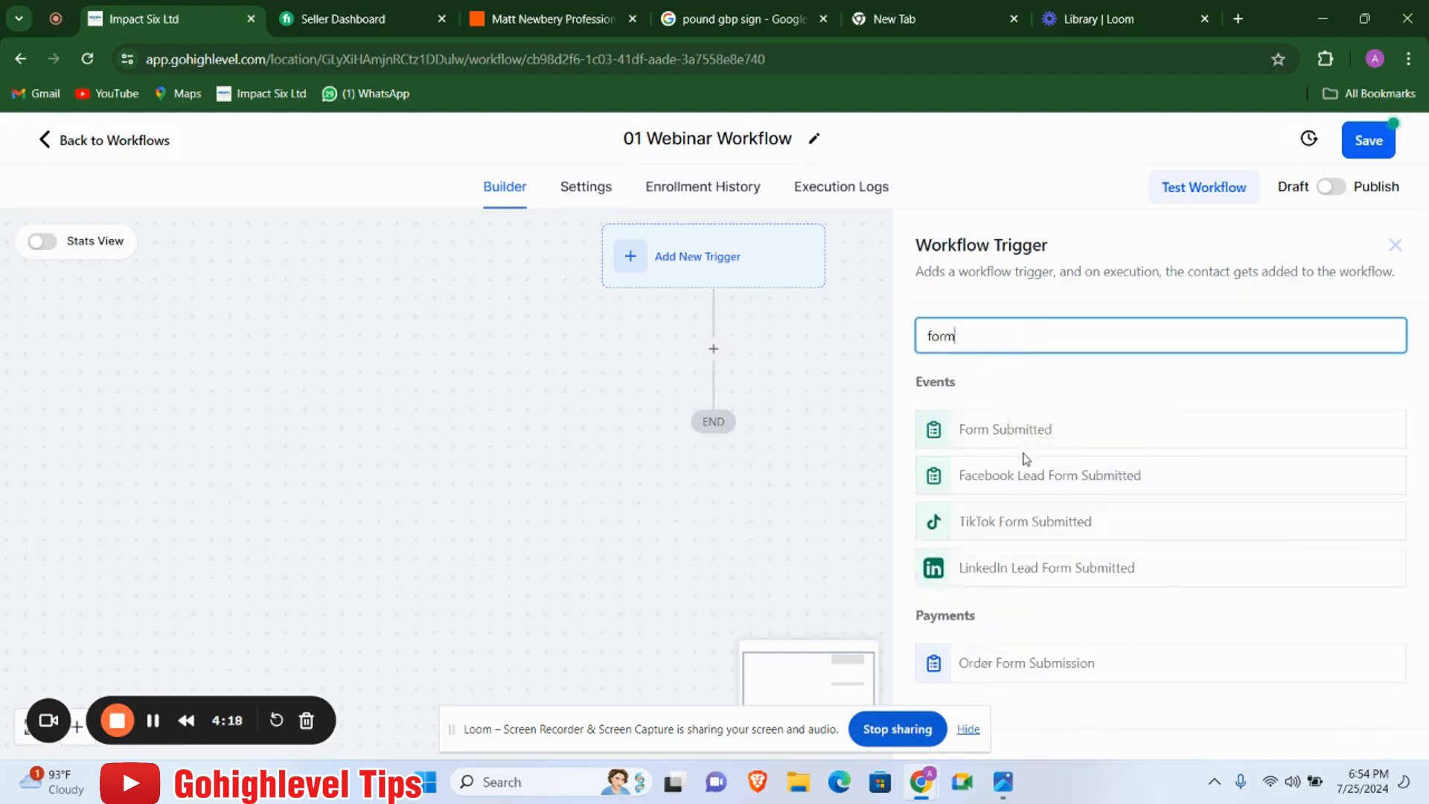
pyautogui.click(1022, 441)
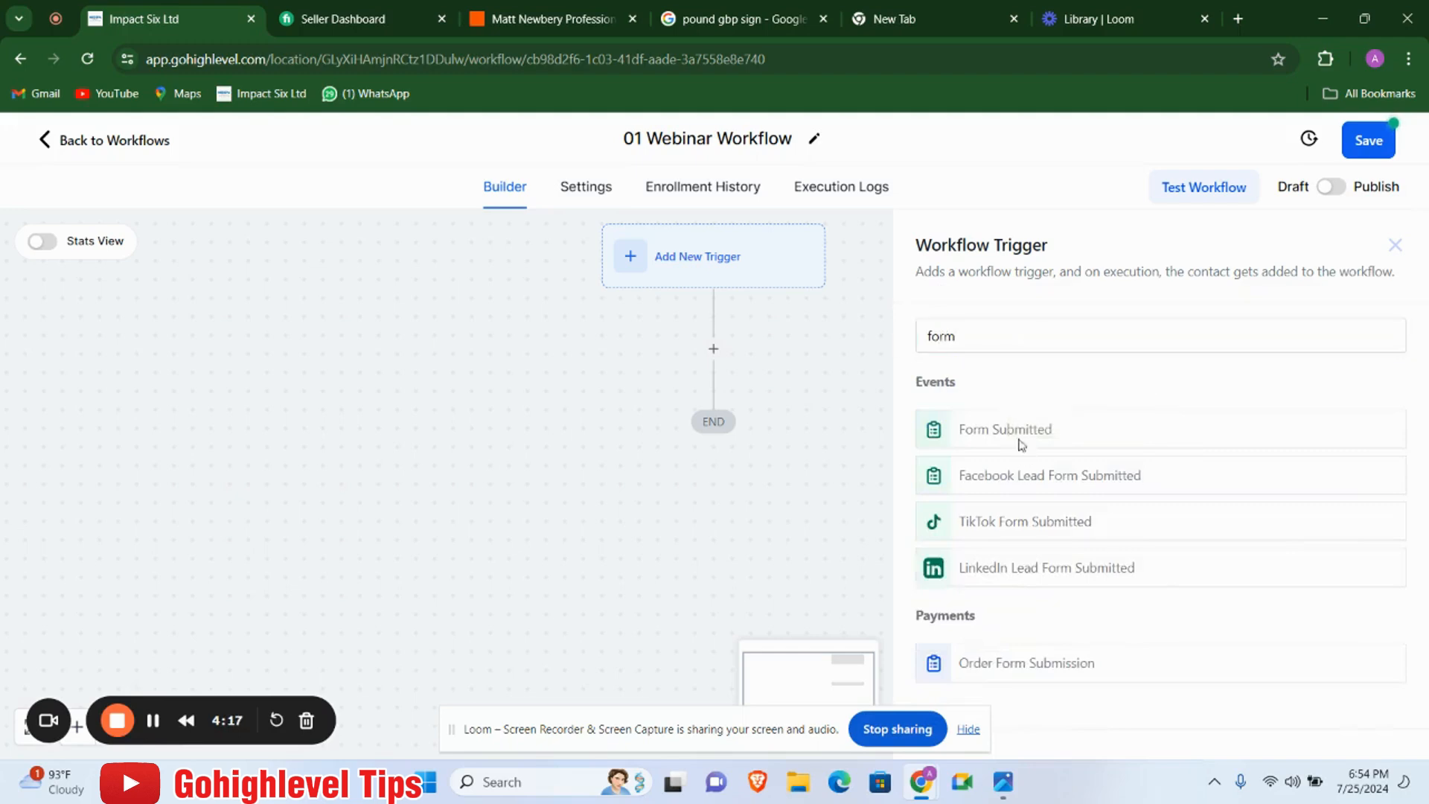
# Filter the trigger with "Form is" set to "webinar form" and save the trigger.
pyautogui.click(661, 530)
pyautogui.click(726, 549)
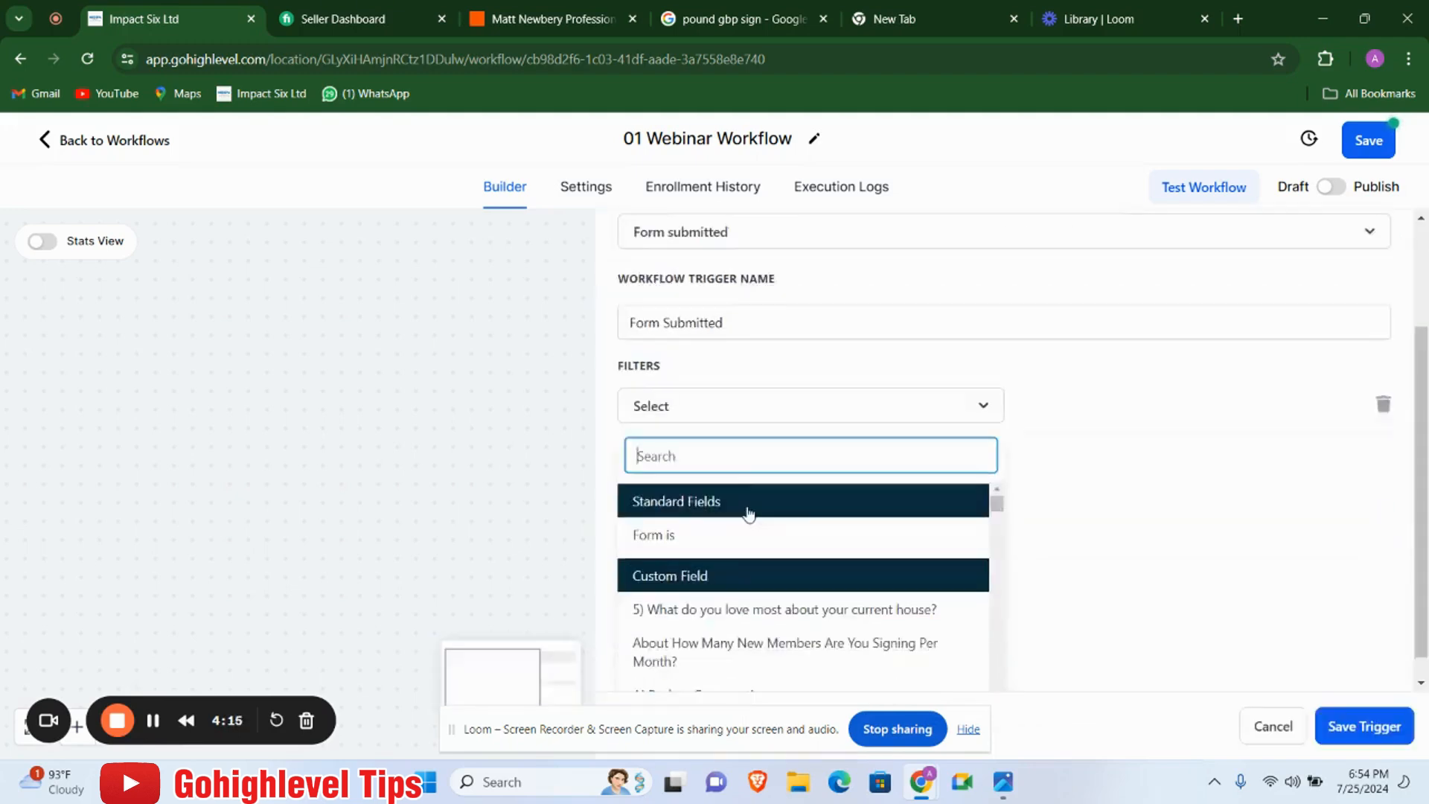
pyautogui.click(740, 507)
pyautogui.click(1109, 563)
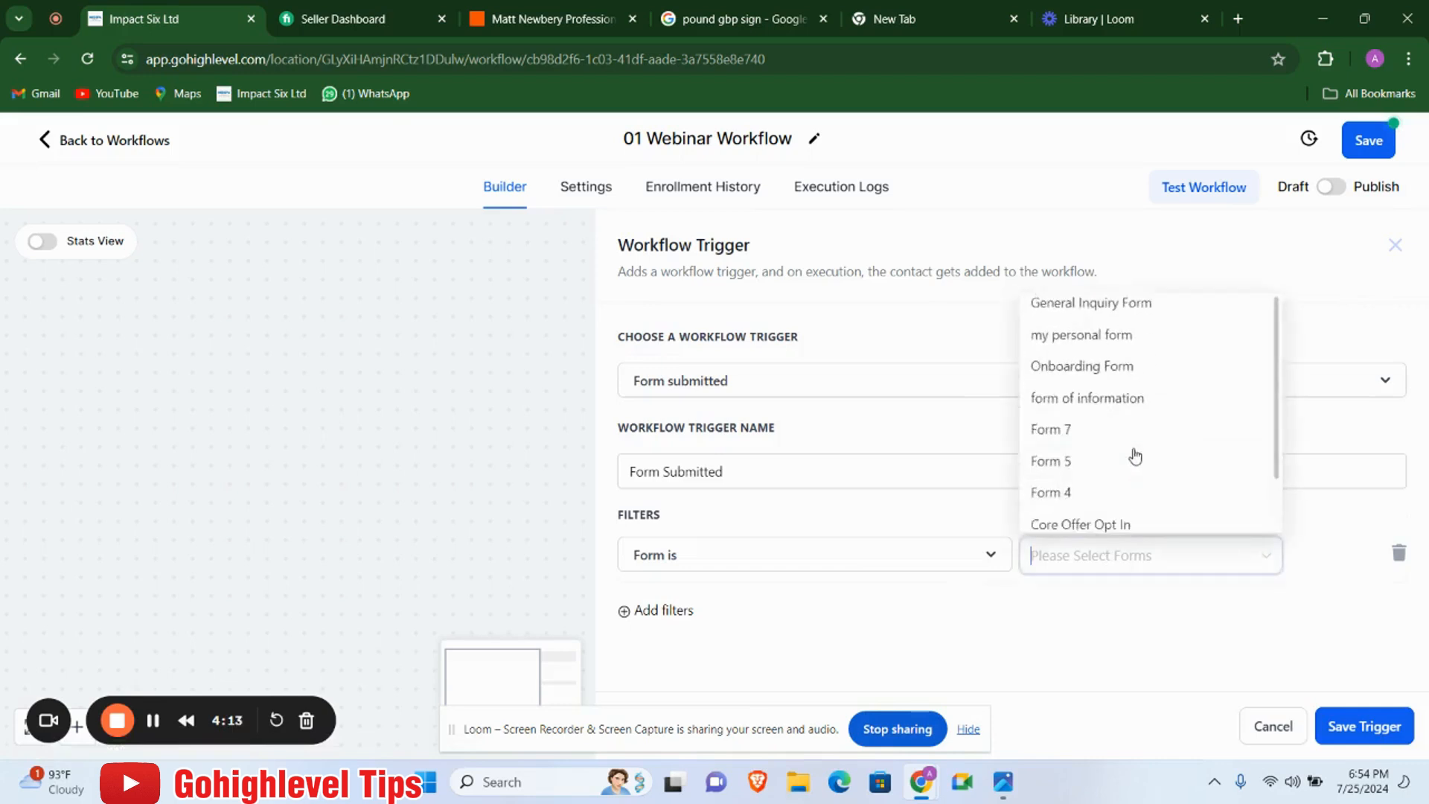
pyautogui.scroll(1, 1112, 411)
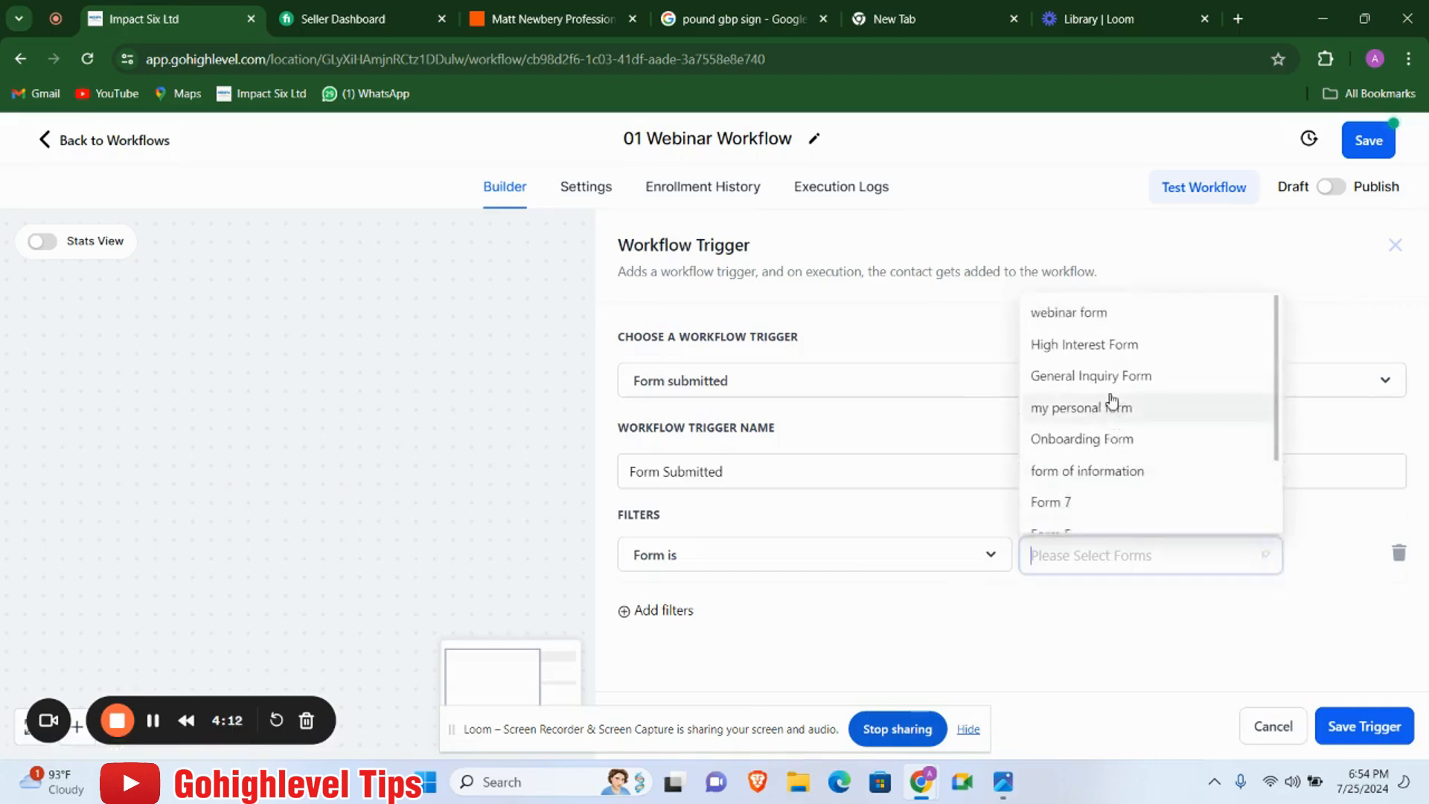
pyautogui.click(1078, 312)
pyautogui.click(1376, 731)
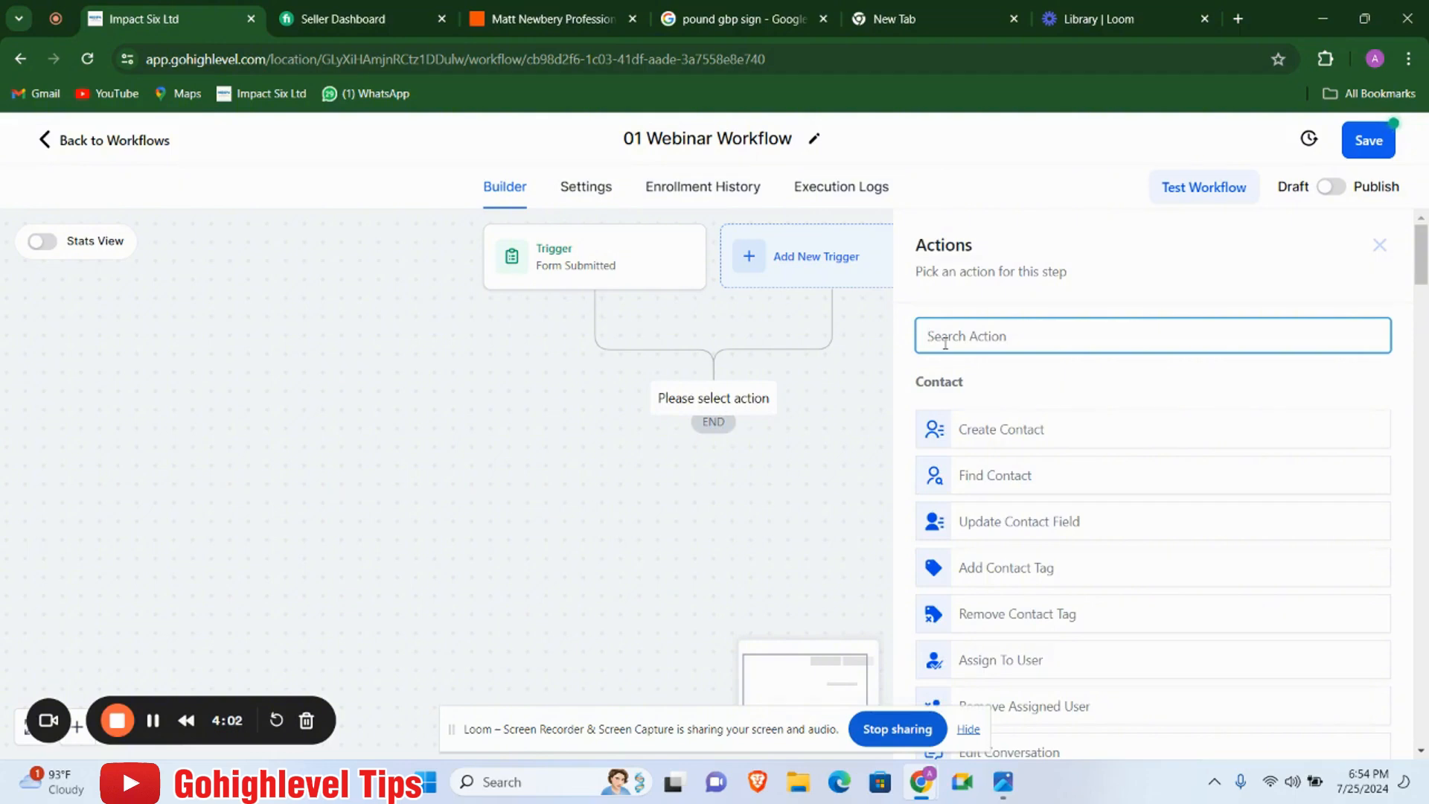
# Add a Send SMS action after the trigger with the message "Thank you" and save it.
pyautogui.write('confirmatio')
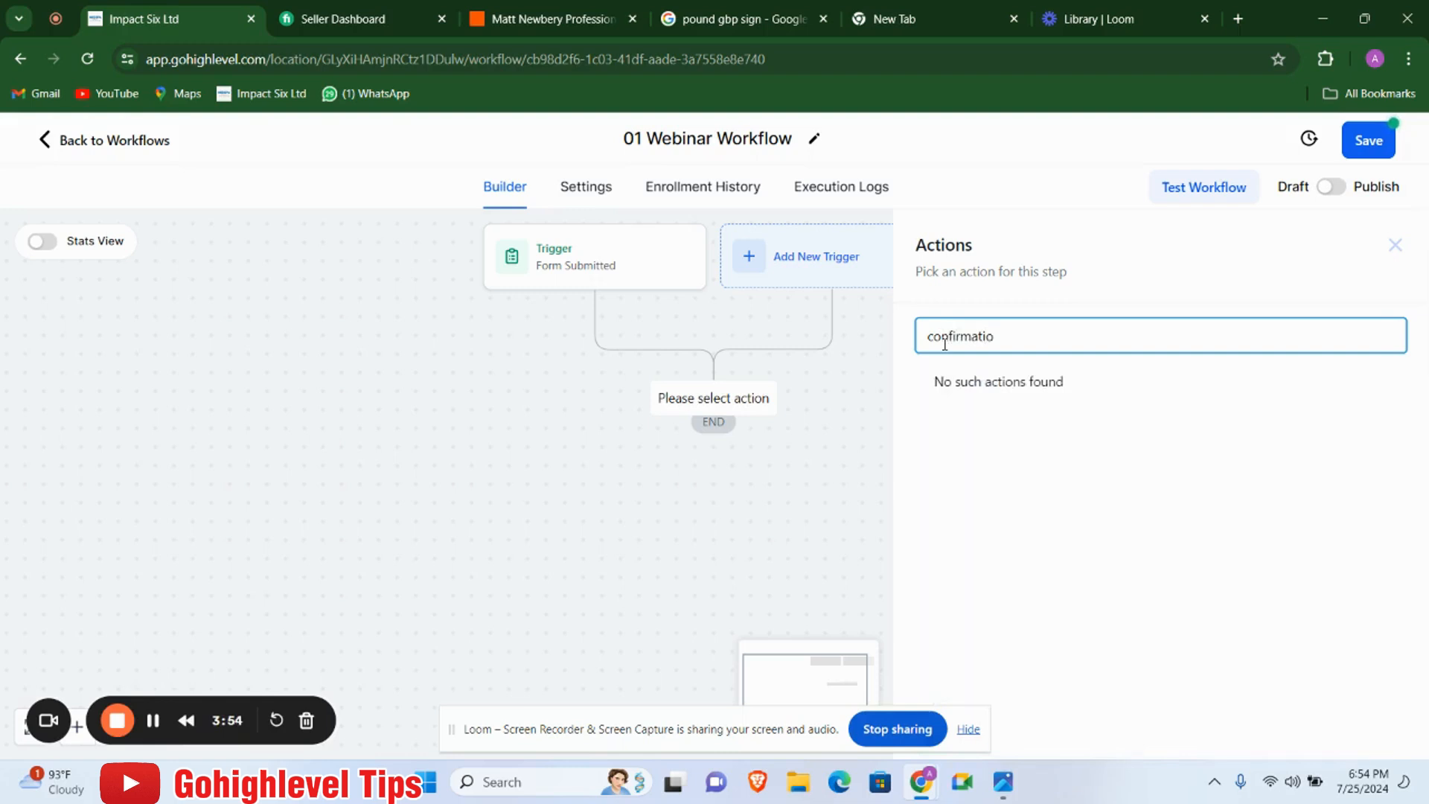
pyautogui.moveTo(998, 346); pyautogui.dragTo(937, 349)
pyautogui.write('sms')
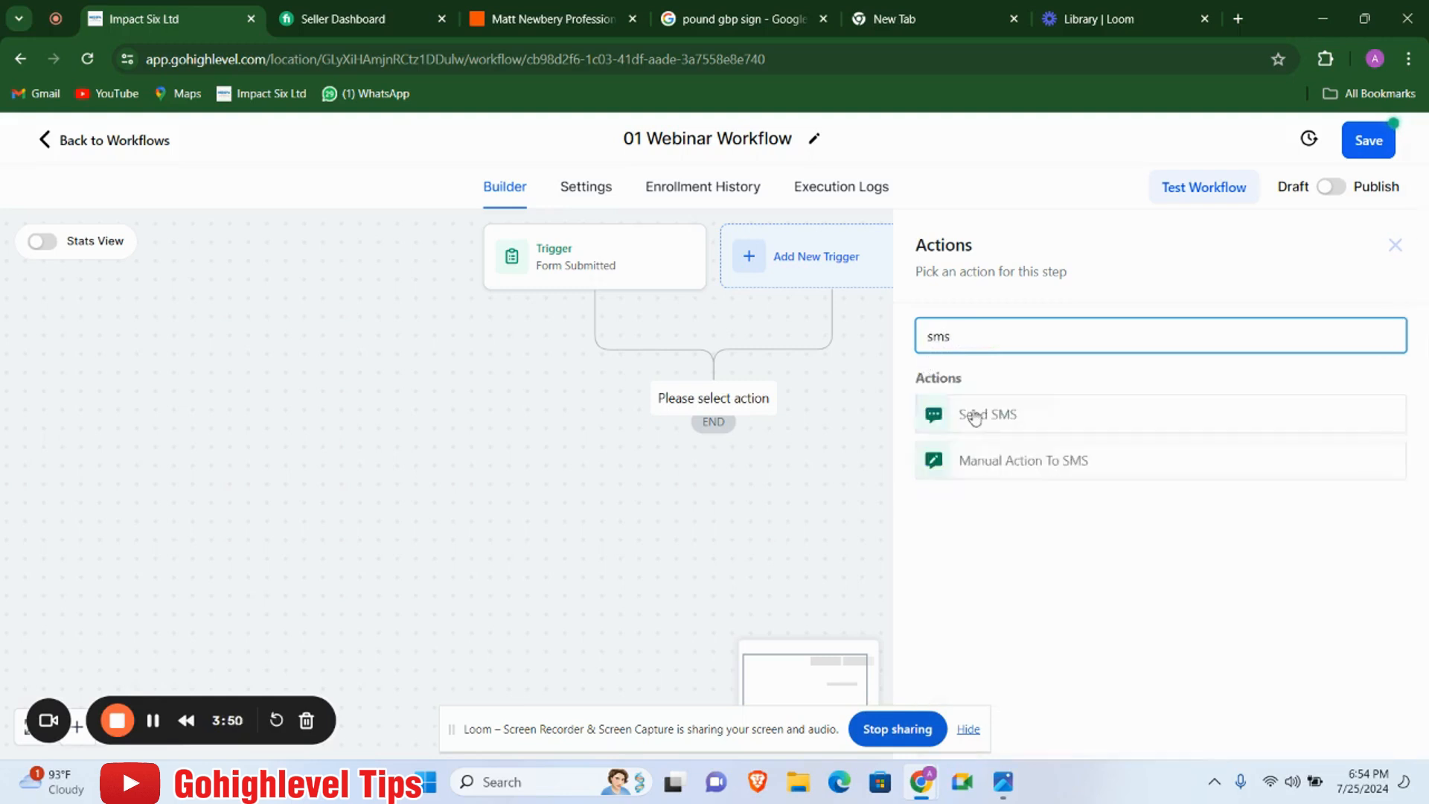
pyautogui.click(976, 416)
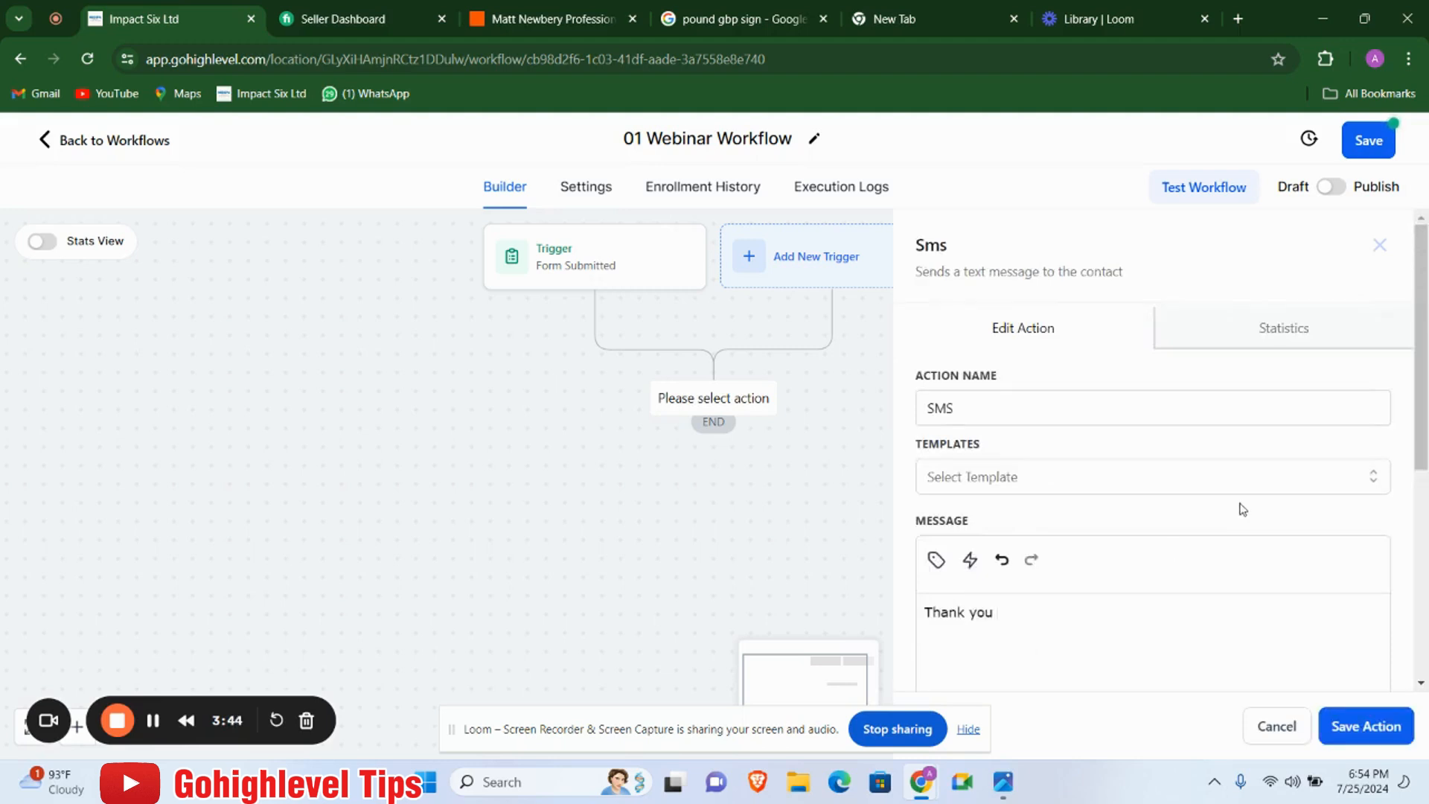
pyautogui.scroll(-3, 1241, 506)
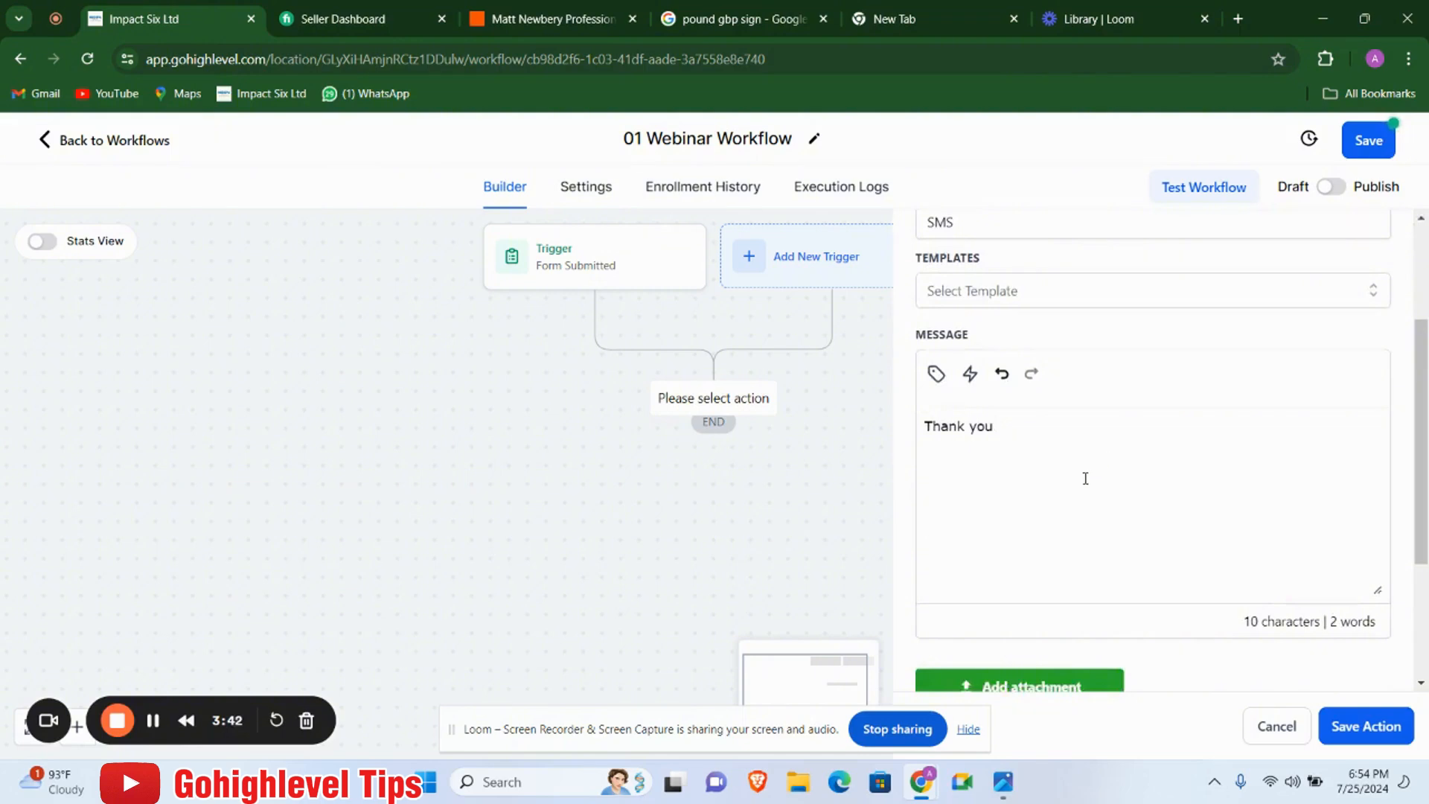
pyautogui.click(1388, 730)
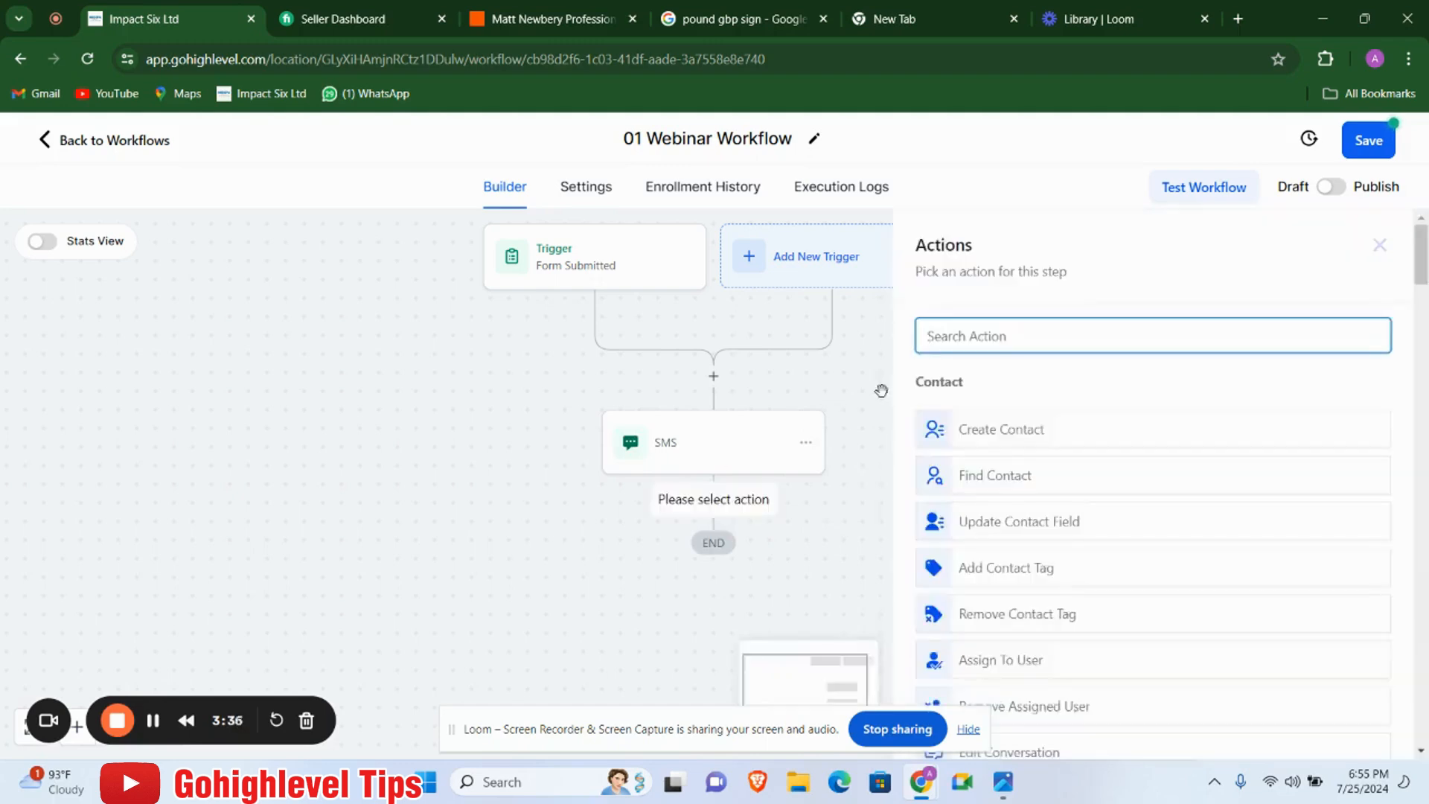
# Add an Add Contact Tag action after the SMS, creating the new tag "webinar registered".
pyautogui.write('tag')
pyautogui.click(1031, 436)
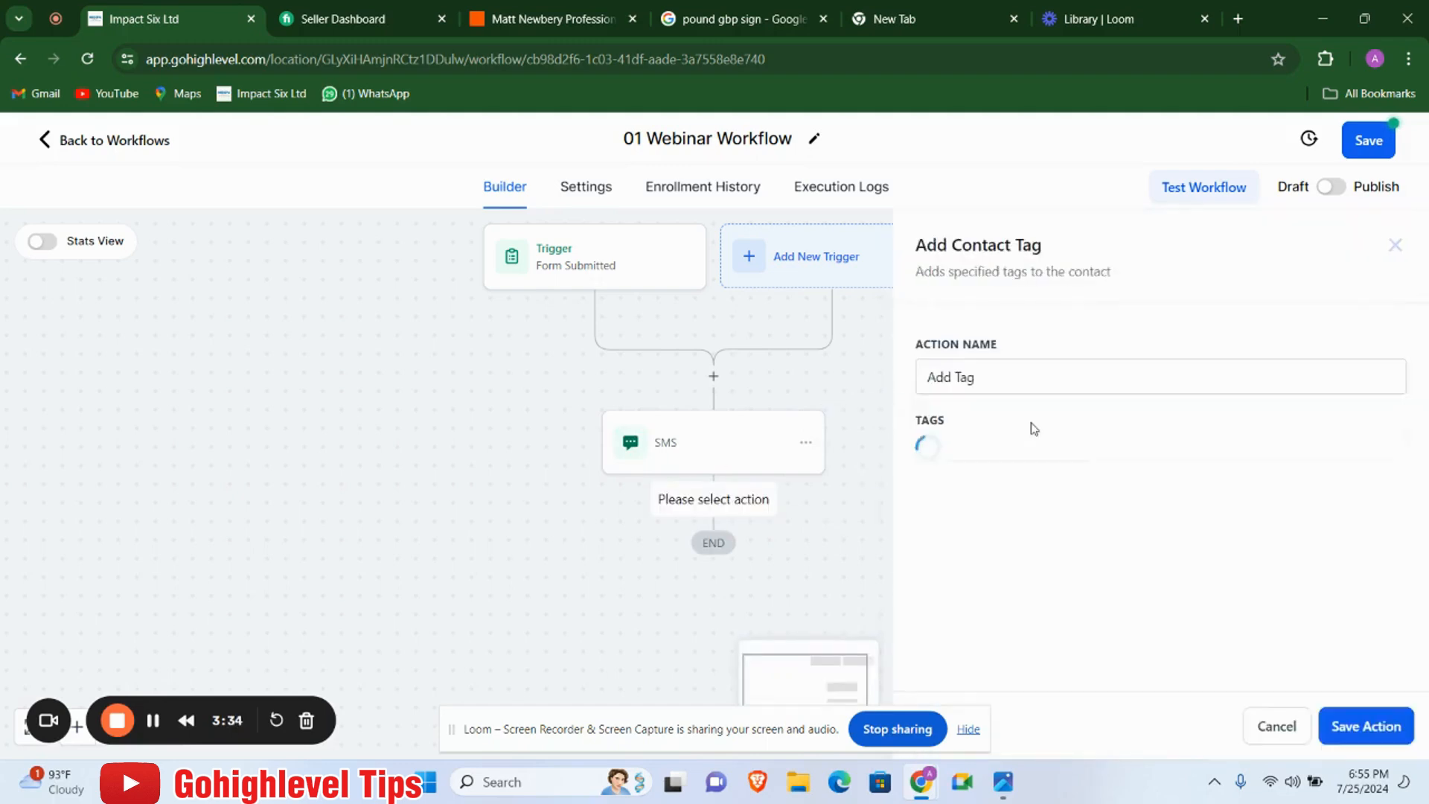
pyautogui.click(992, 454)
pyautogui.write('w')
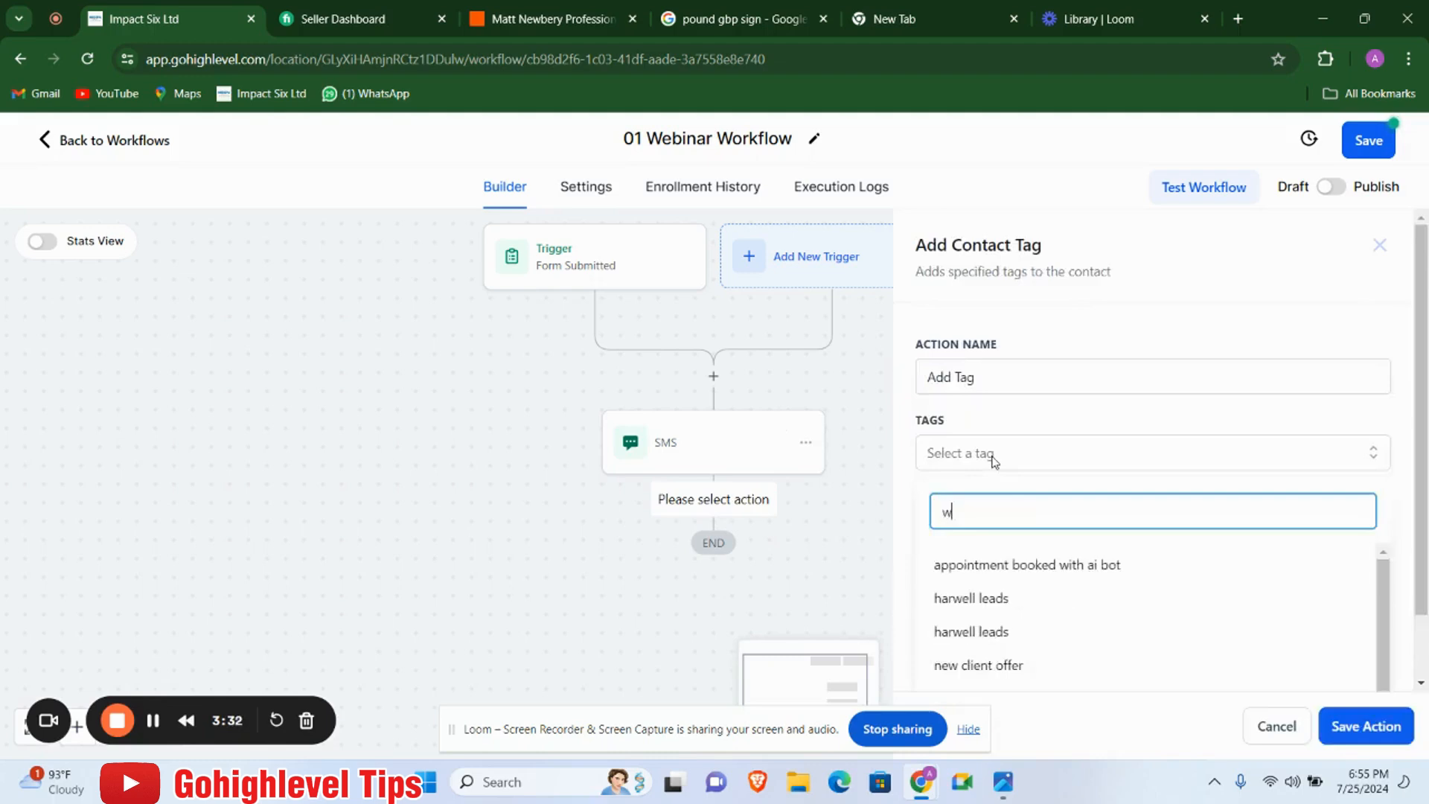
pyautogui.write('ibinar registered')
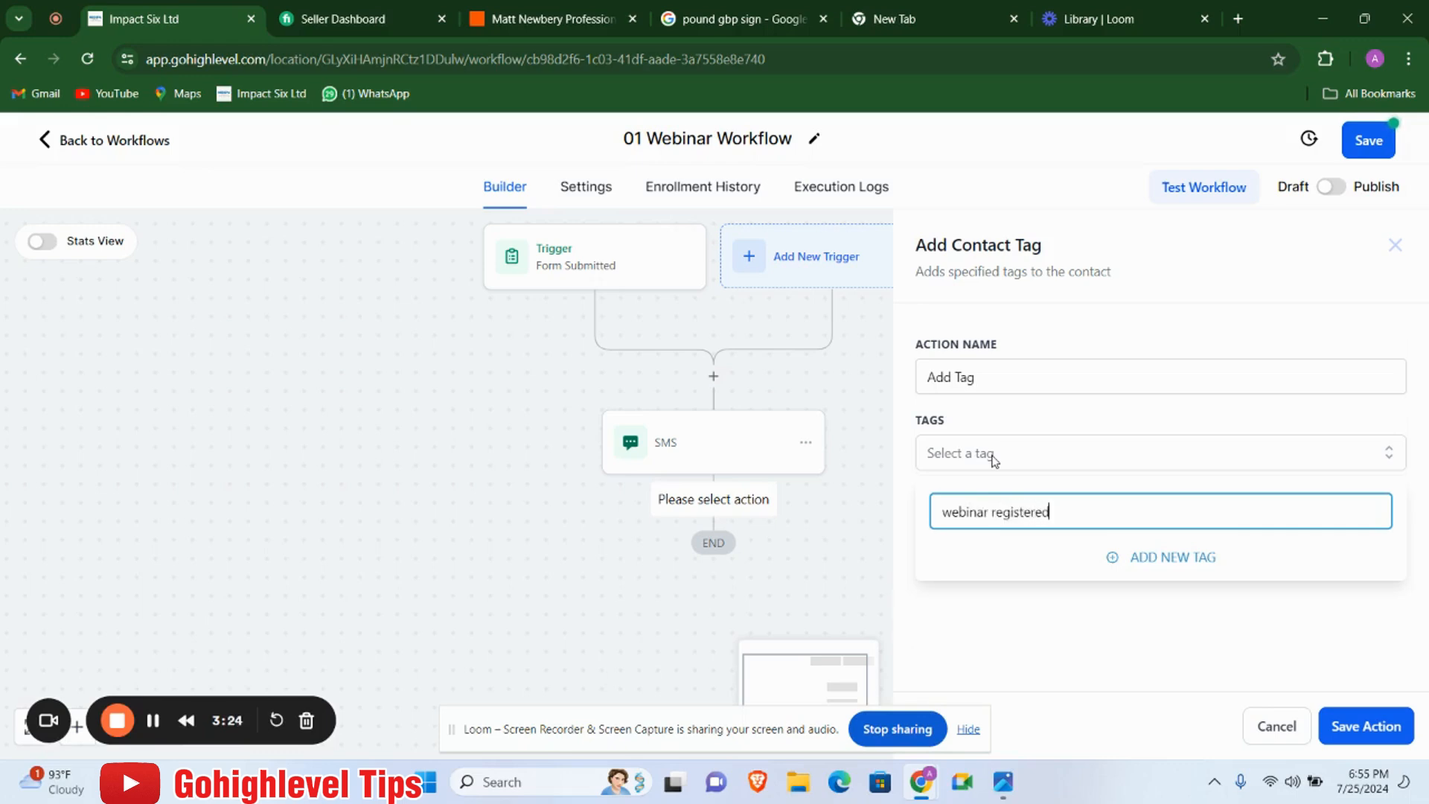
pyautogui.click(1130, 559)
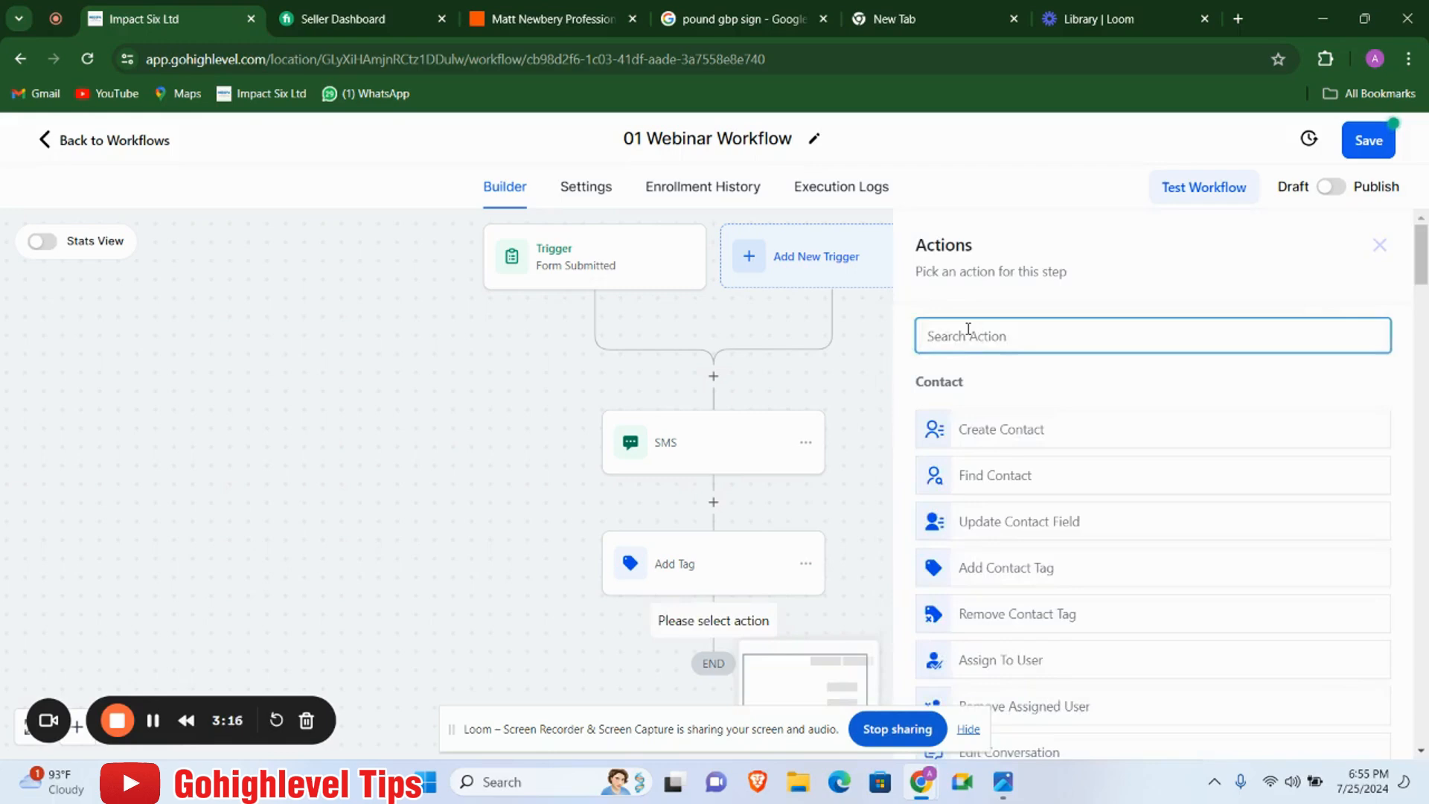
# Add a Create Or Update Opportunity action in the "webinar" pipeline at the "webinar registered" stage.
pyautogui.click(1077, 469)
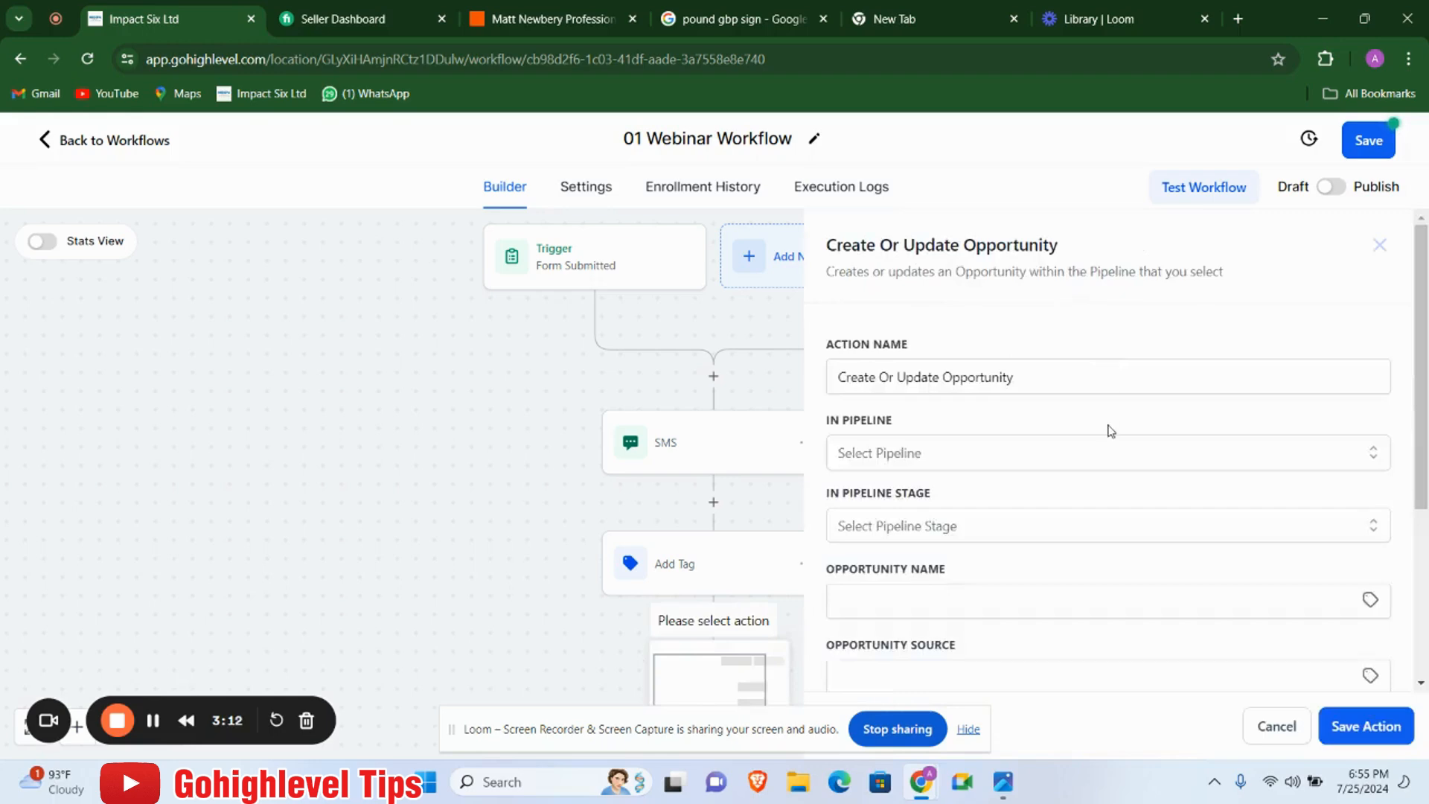
pyautogui.scroll(-3, 1087, 432)
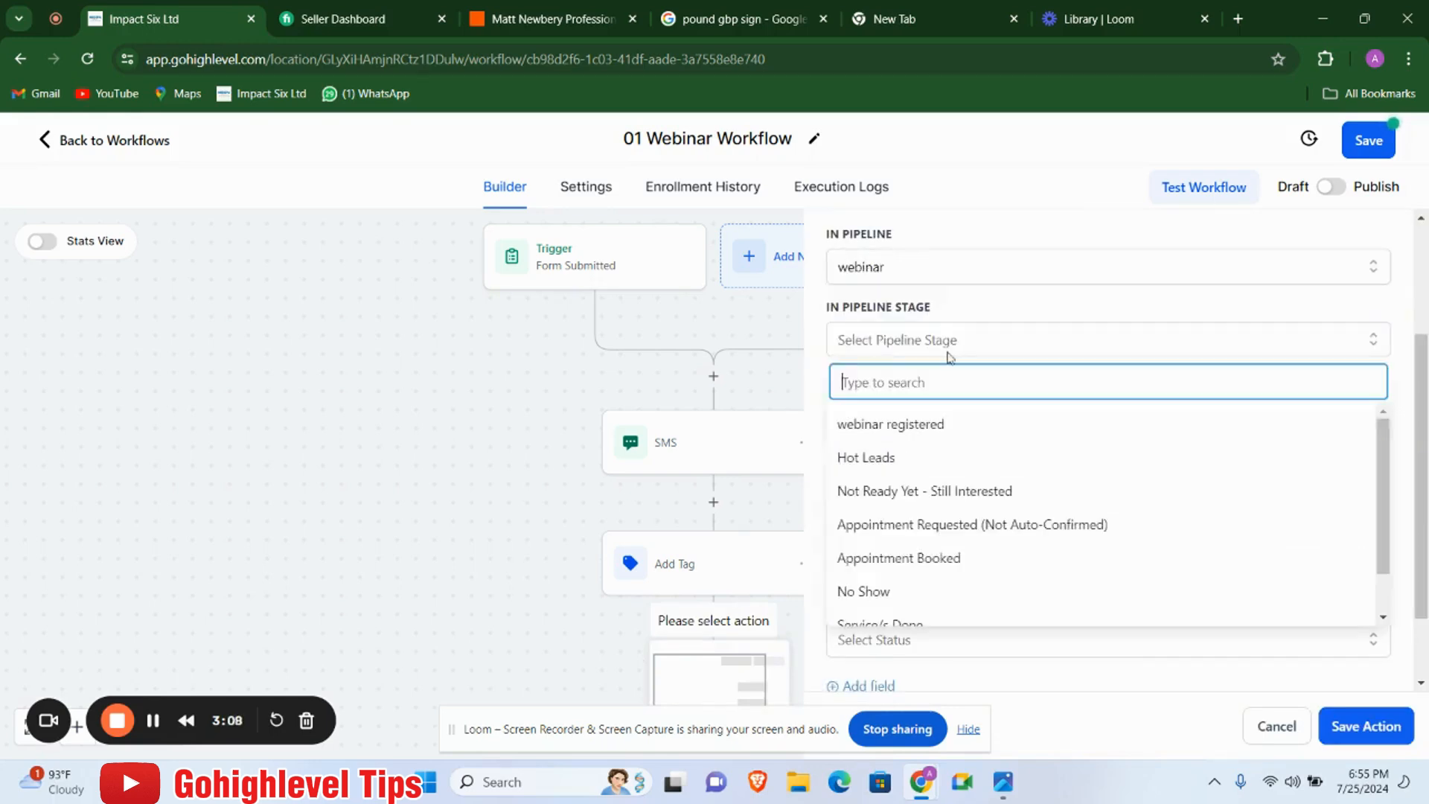
pyautogui.click(943, 421)
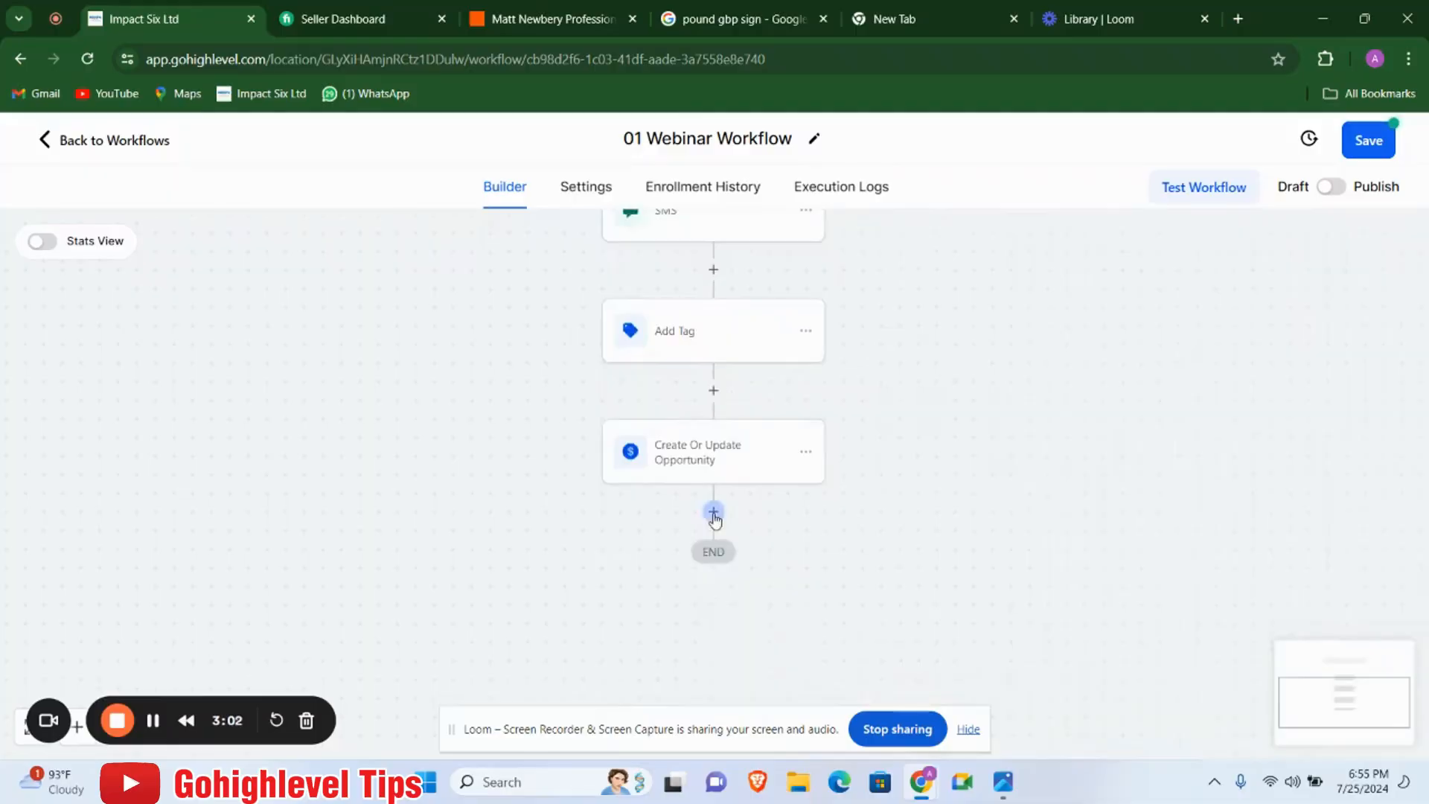
# Add a Set Event Start Date action after the opportunity action, with the type Specific Date/Time.
pyautogui.click(713, 508)
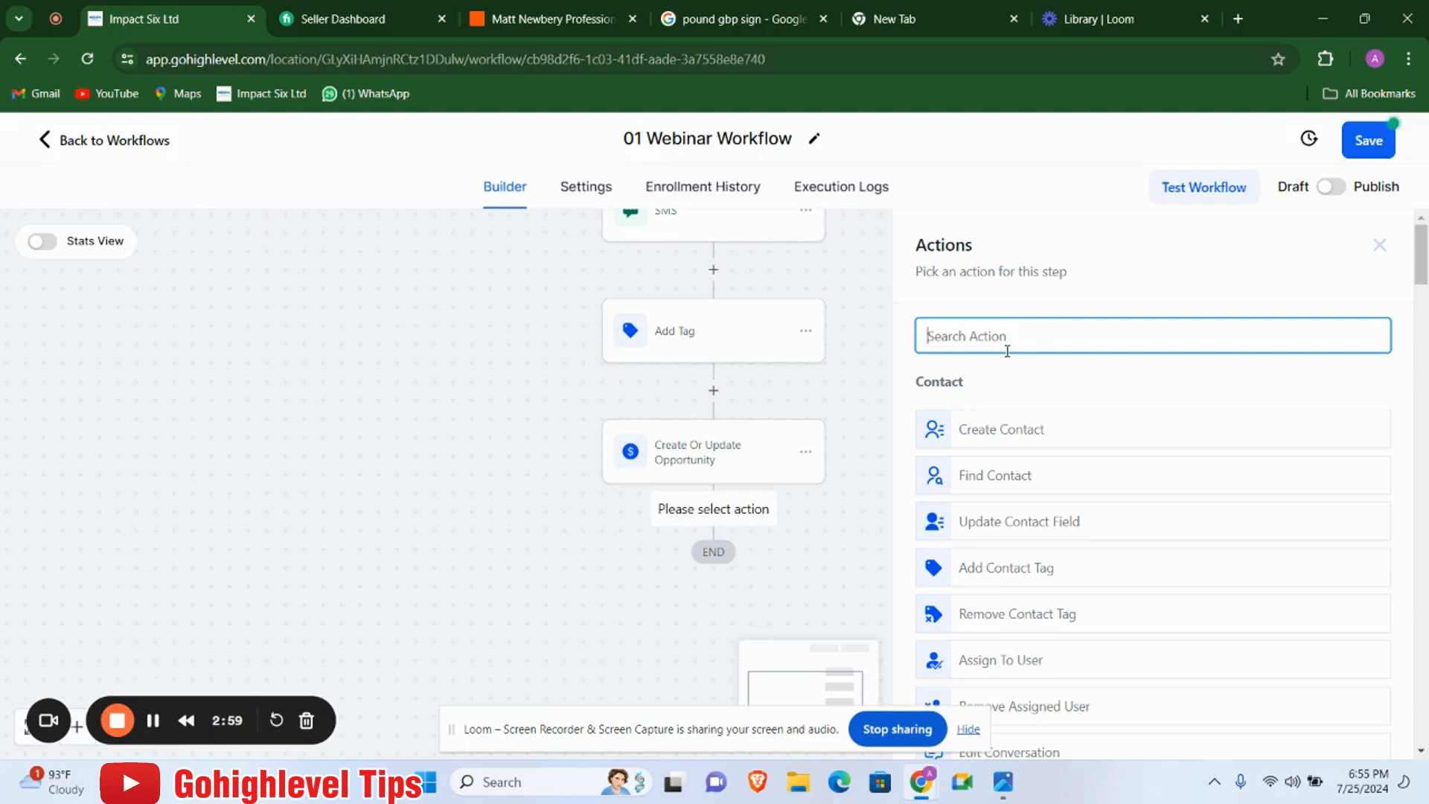
pyautogui.write('set')
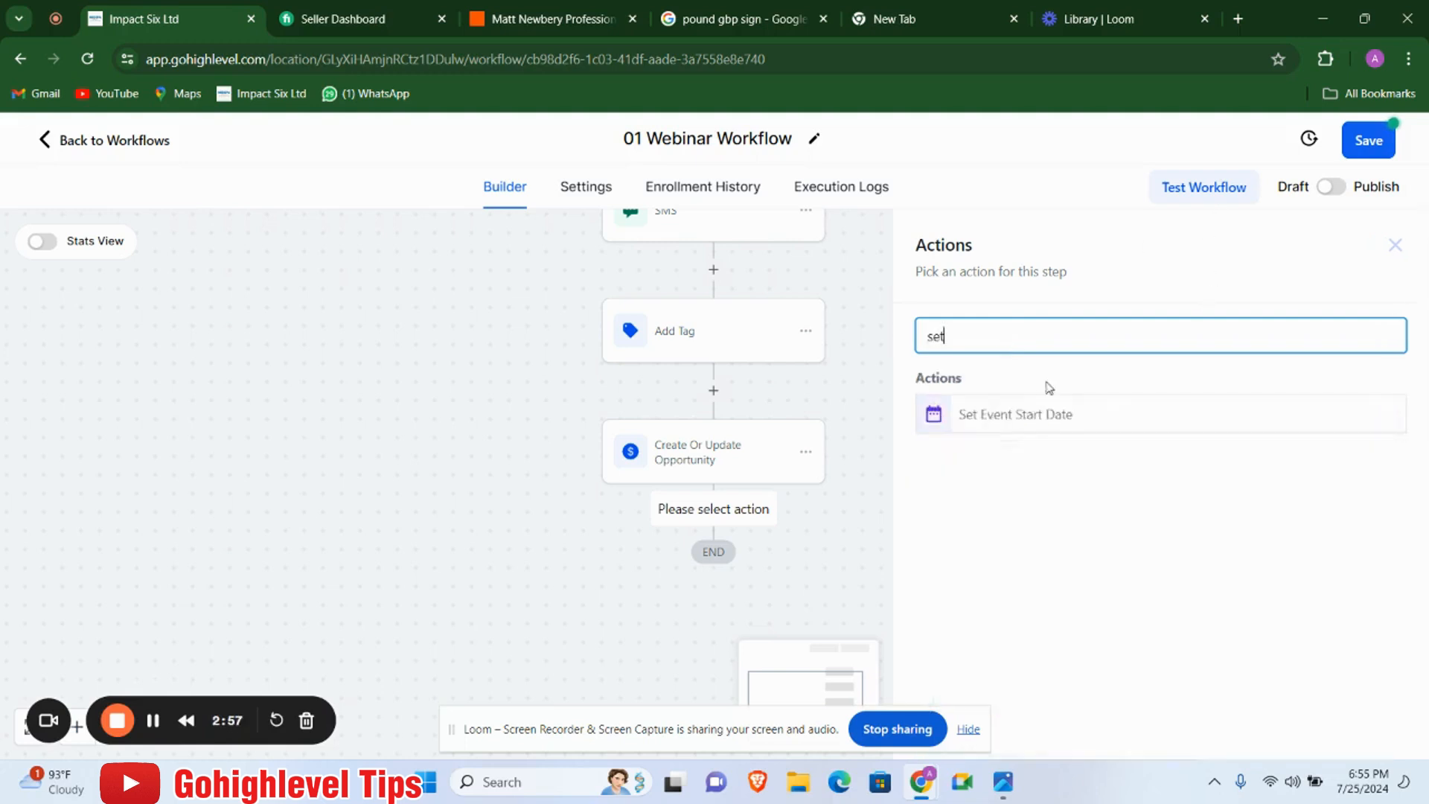
pyautogui.click(1035, 414)
pyautogui.click(1098, 501)
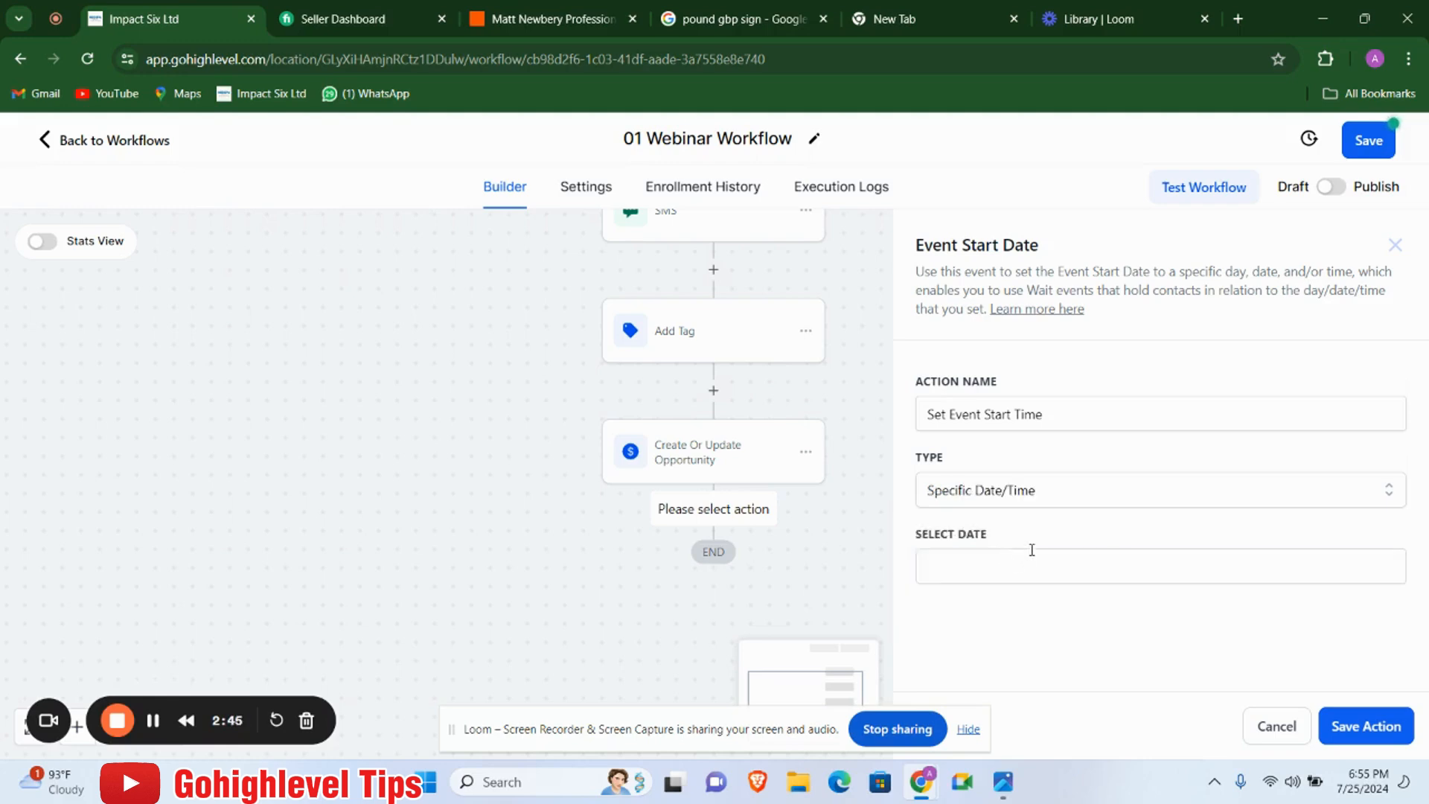
# Set the event start date to 2024-07-11 at 12:00 PM.
pyautogui.click(1048, 560)
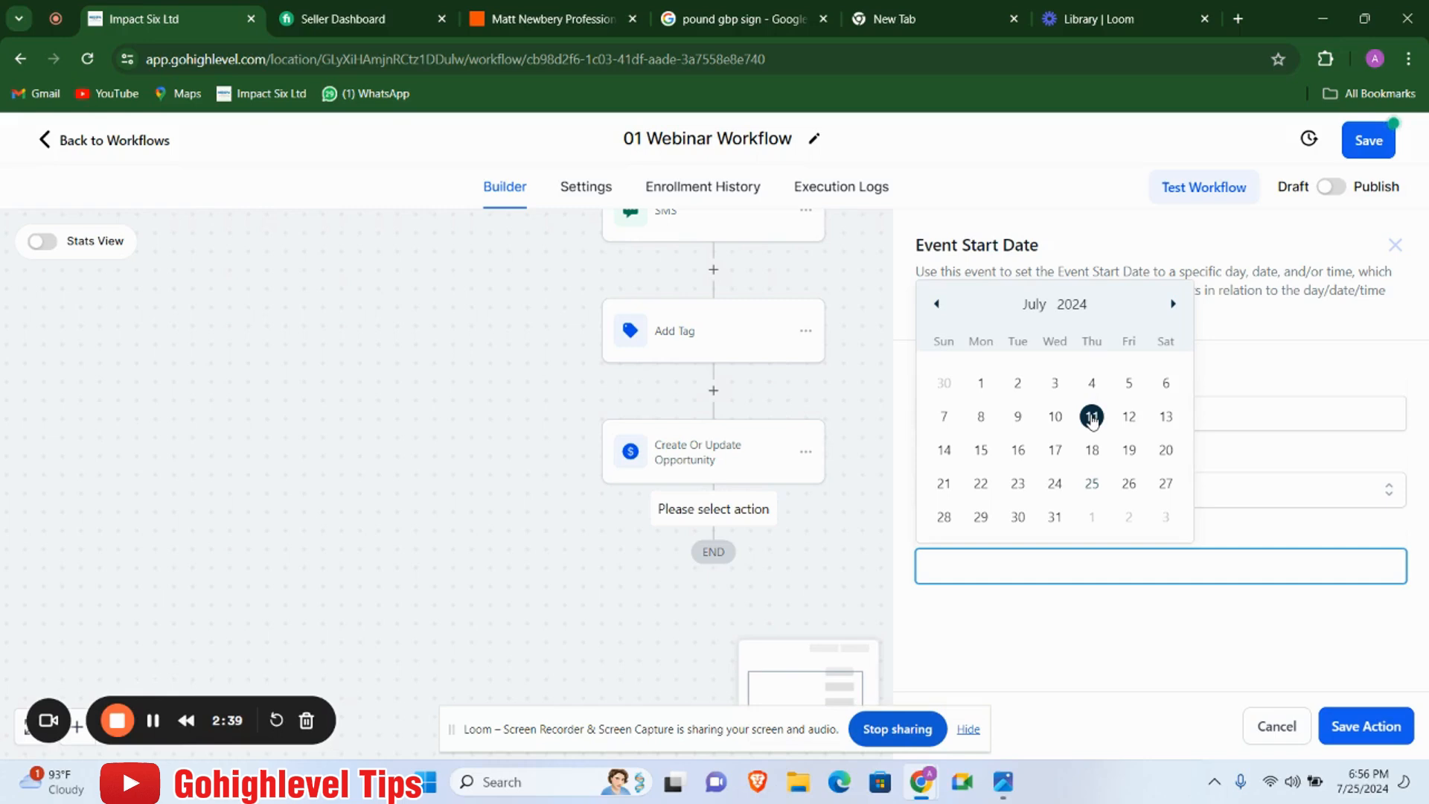
pyautogui.click(1093, 417)
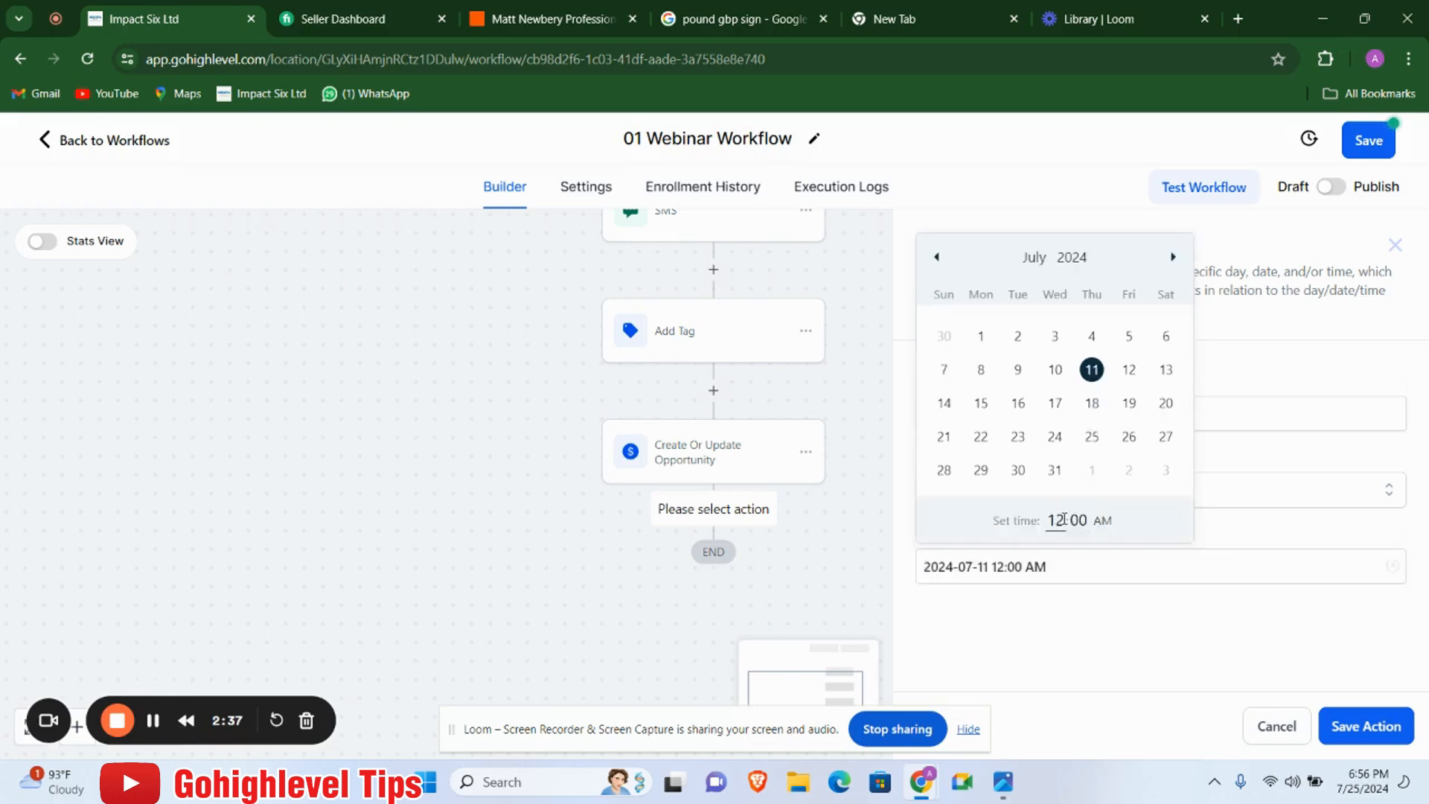
pyautogui.click(1057, 520)
pyautogui.click(1114, 527)
pyautogui.click(1247, 609)
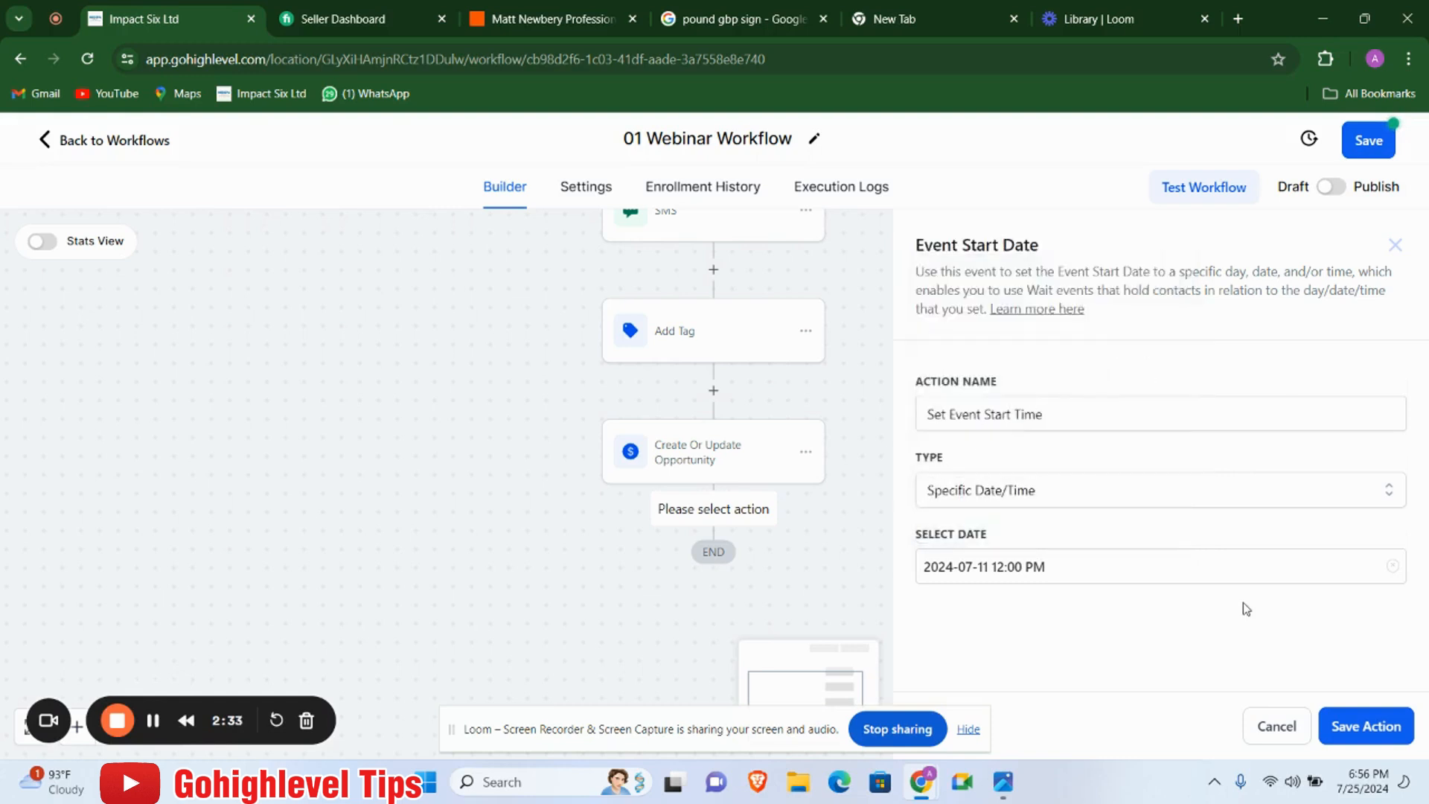
# Save the event start date action and add a Wait action directly after it.
pyautogui.click(1353, 727)
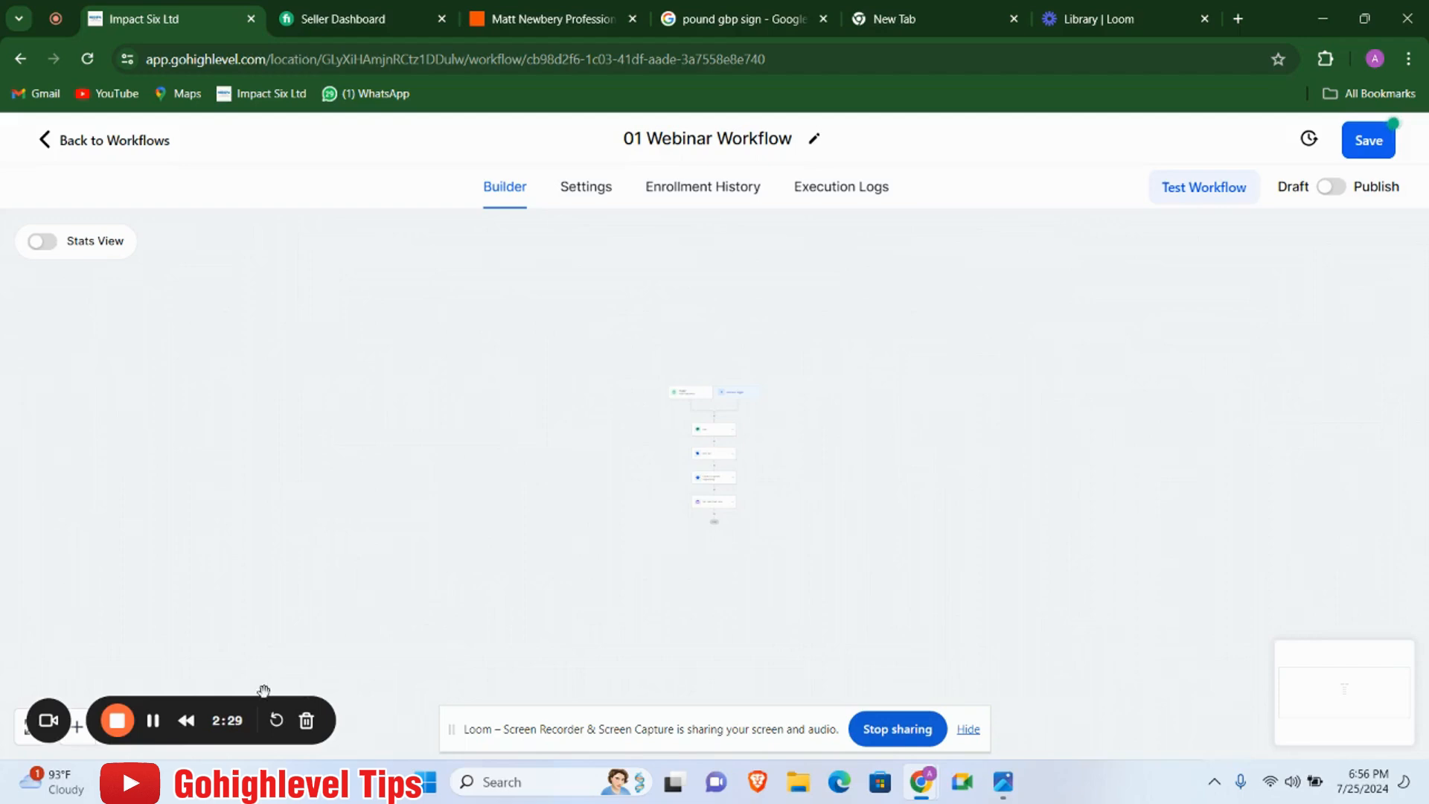
pyautogui.moveTo(172, 746); pyautogui.dragTo(253, 481)
pyautogui.click(87, 730)
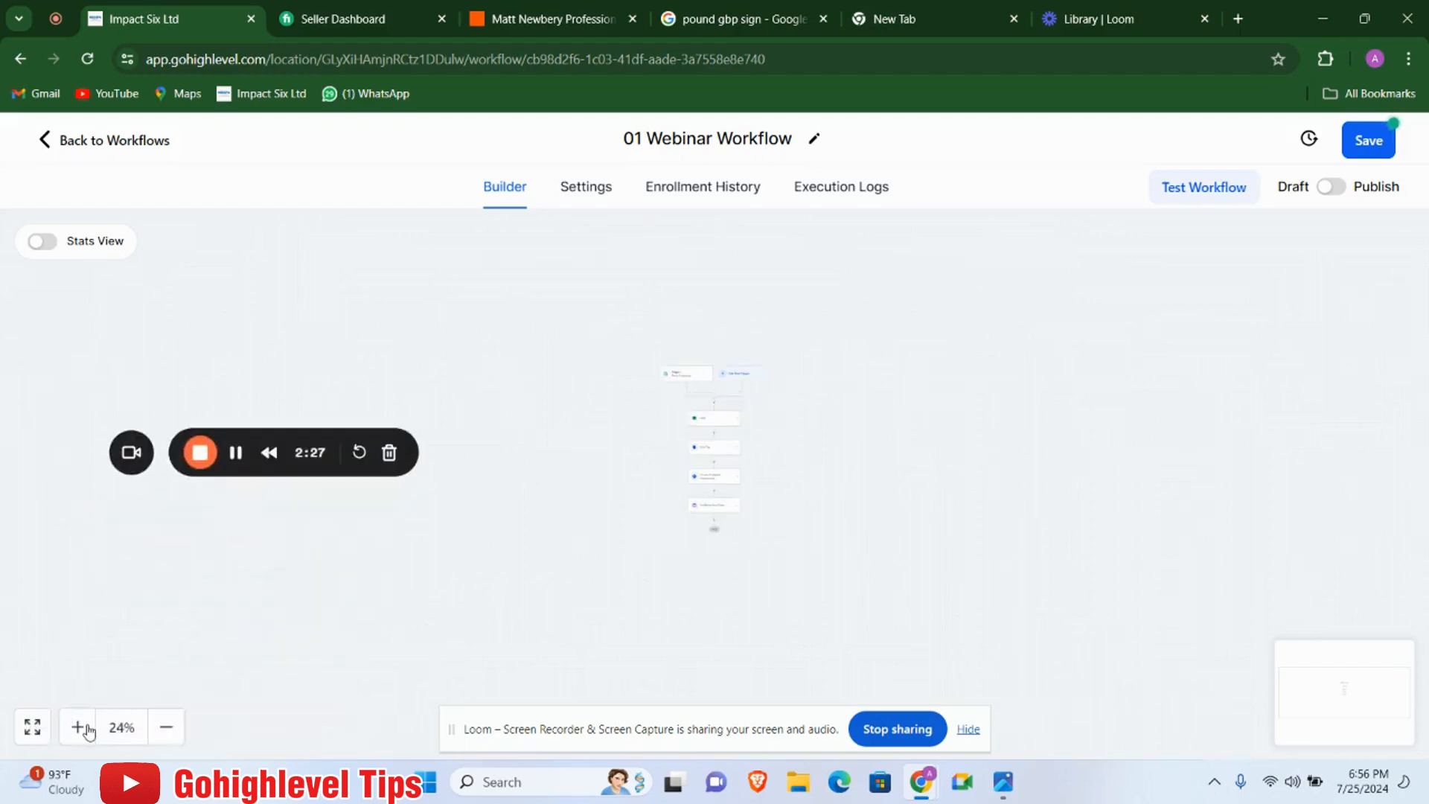
pyautogui.click(86, 730)
pyautogui.click(86, 730)
pyautogui.click(87, 730)
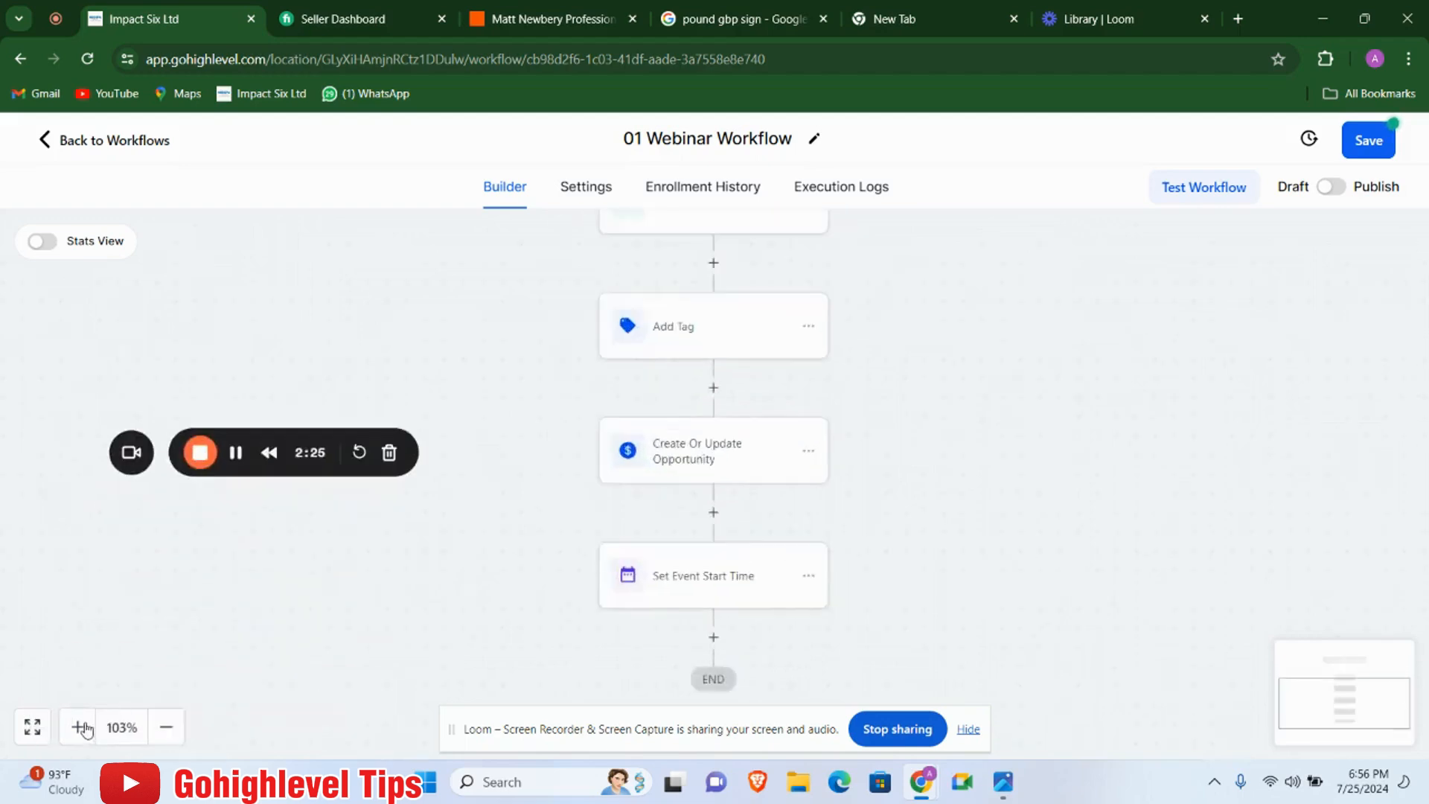
pyautogui.scroll(-2, 845, 558)
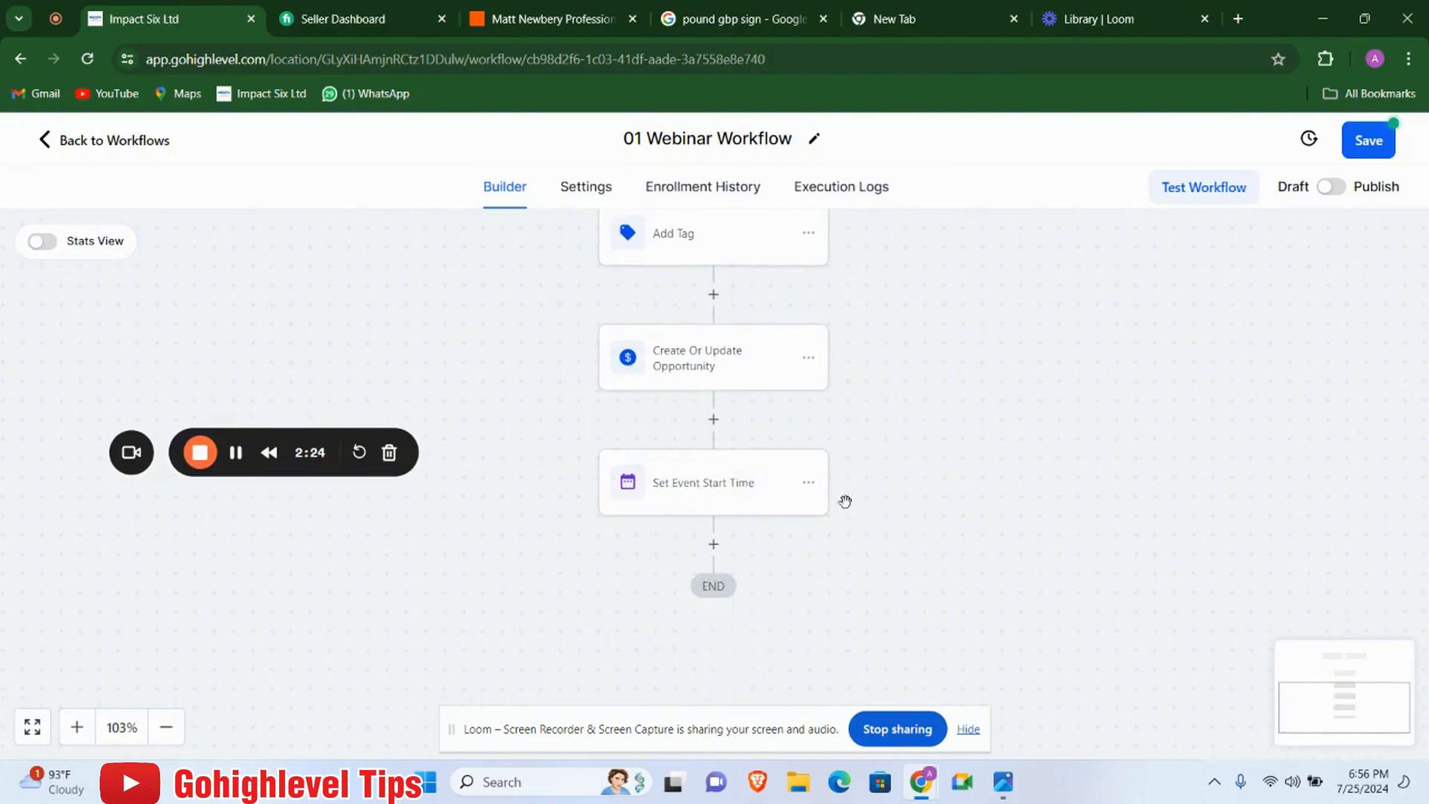
pyautogui.click(711, 555)
pyautogui.write('wa')
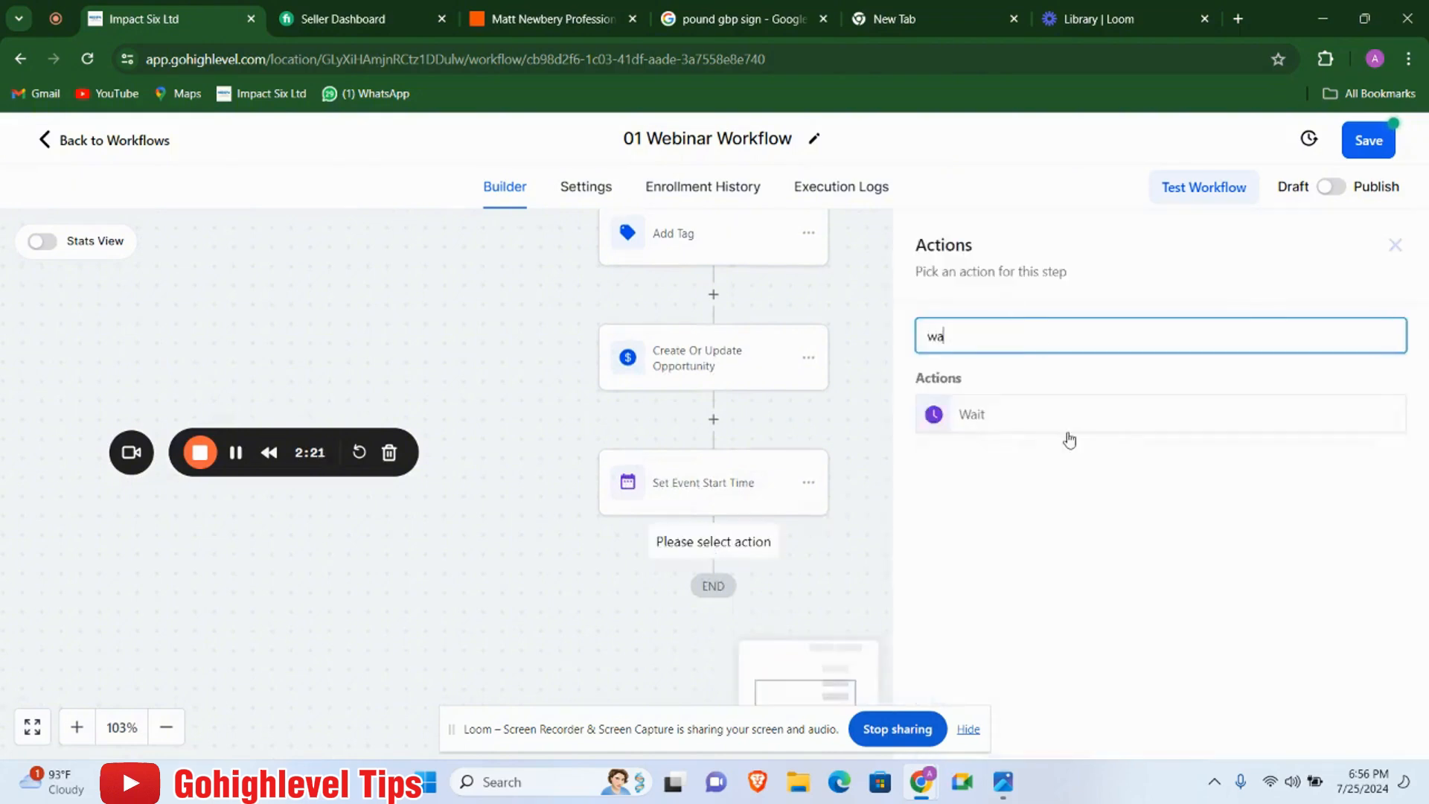
pyautogui.click(1063, 418)
# Configure the wait for Event / Appointment time, until 24 hours before, and save the action.
pyautogui.click(756, 463)
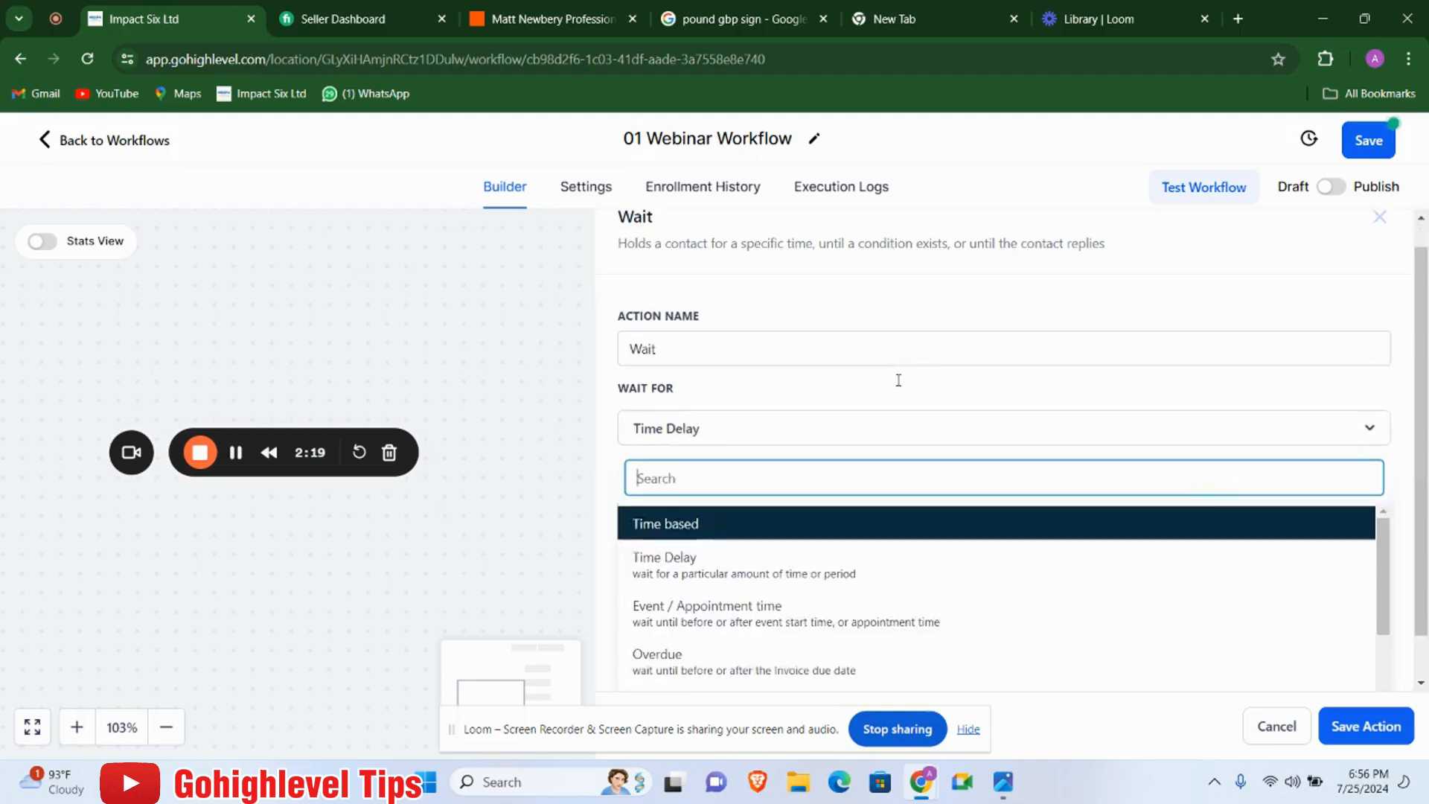
pyautogui.click(770, 555)
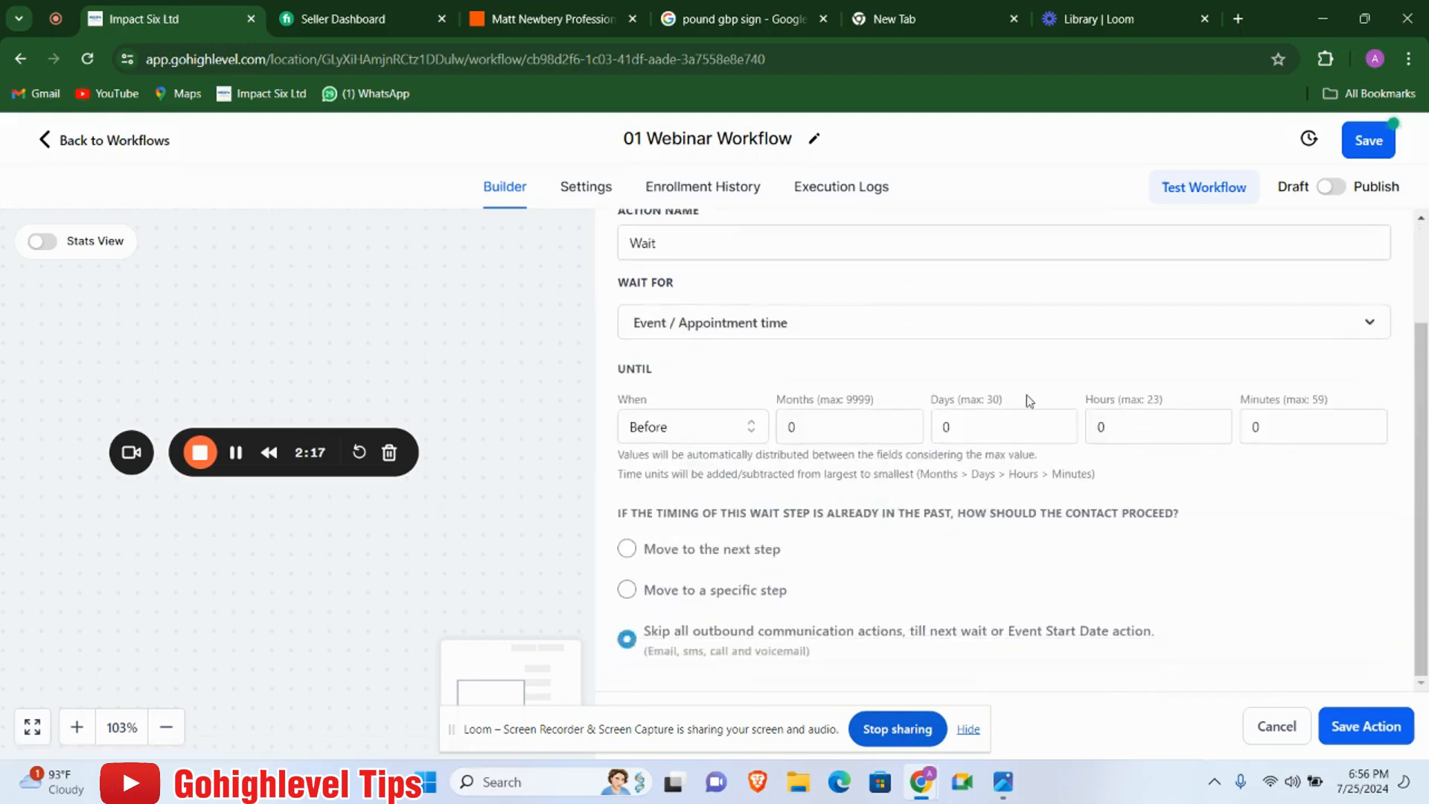
pyautogui.click(1105, 428)
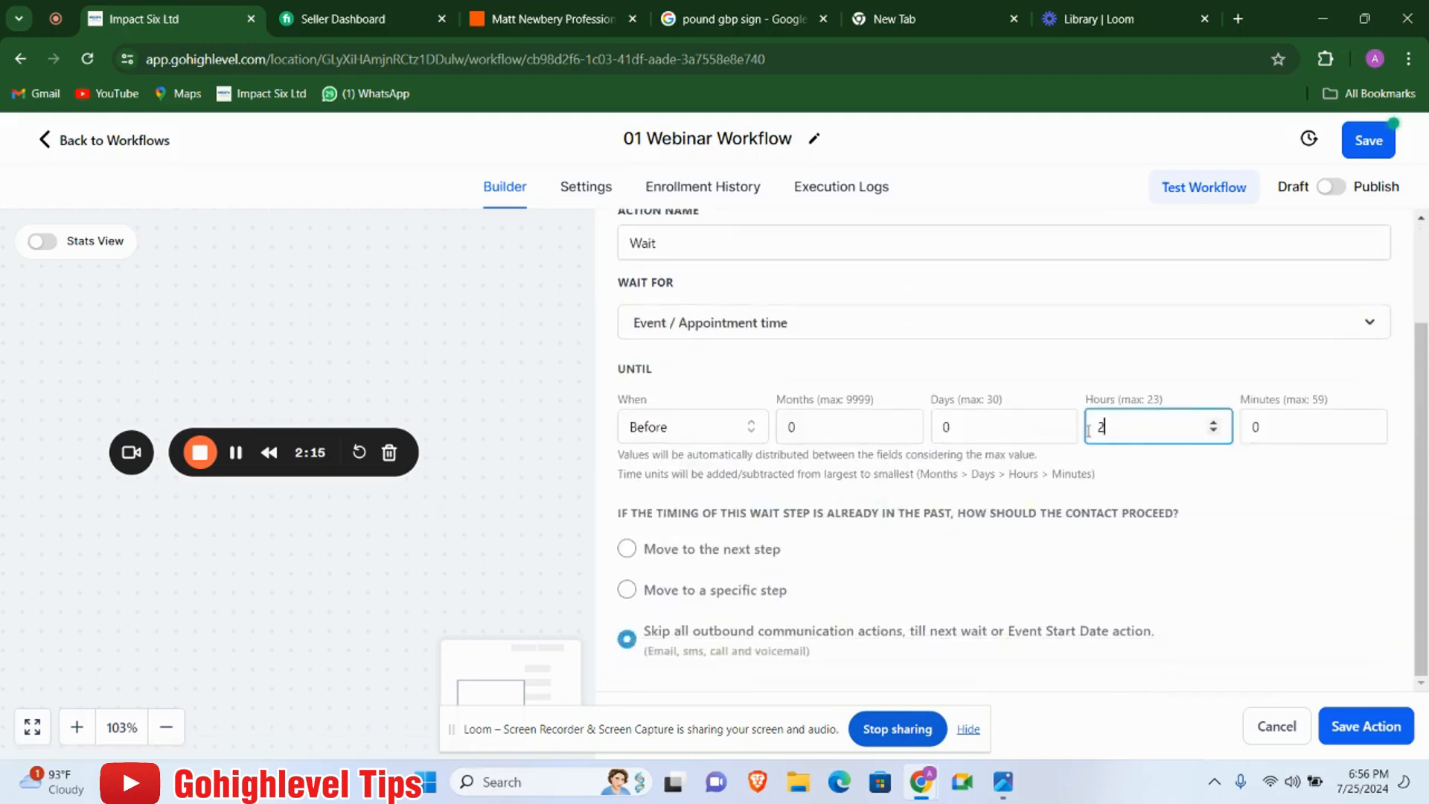
pyautogui.write('24')
pyautogui.click(1403, 729)
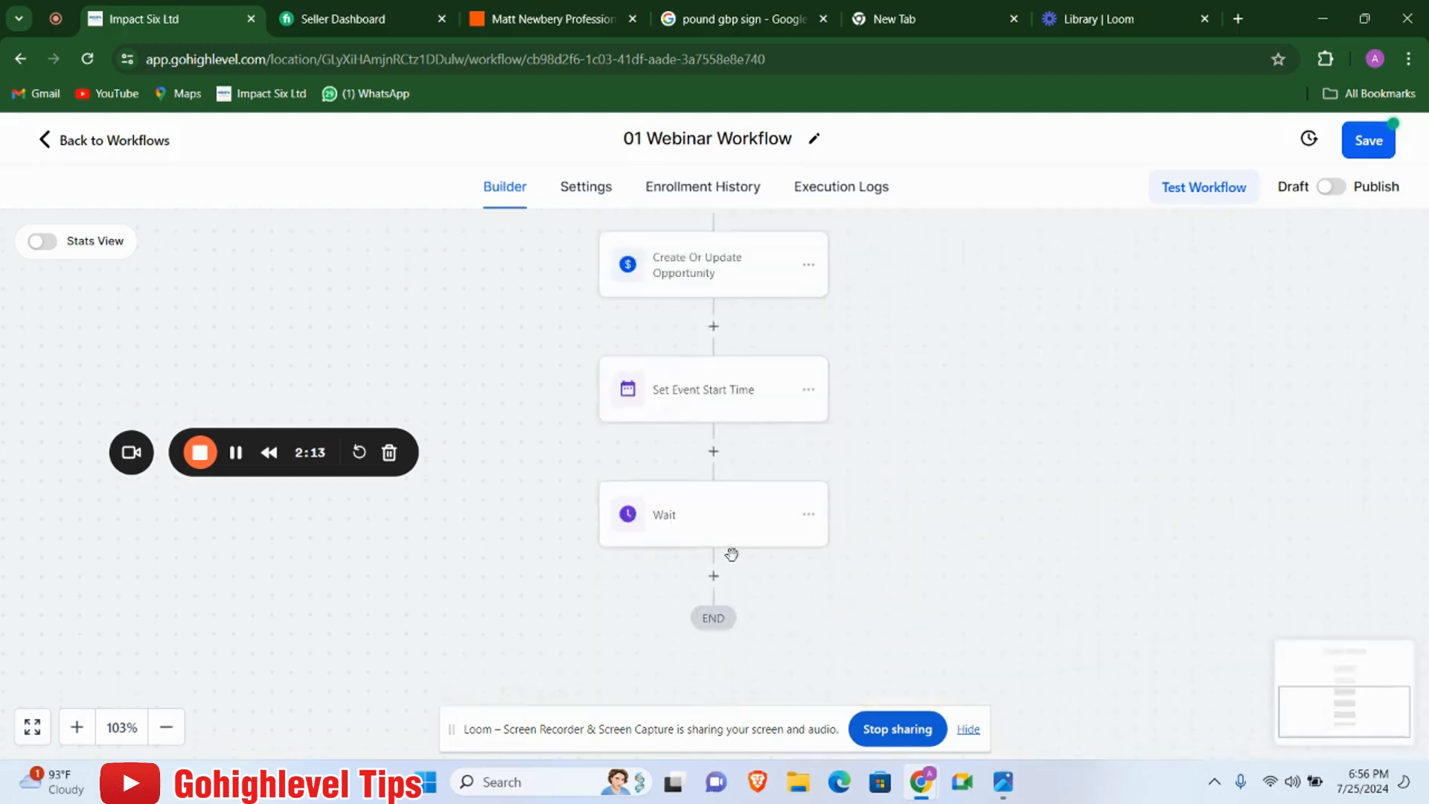
# Add a Send SMS action after the wait with the message "your webinar" and save it.
pyautogui.click(719, 576)
pyautogui.write('sms')
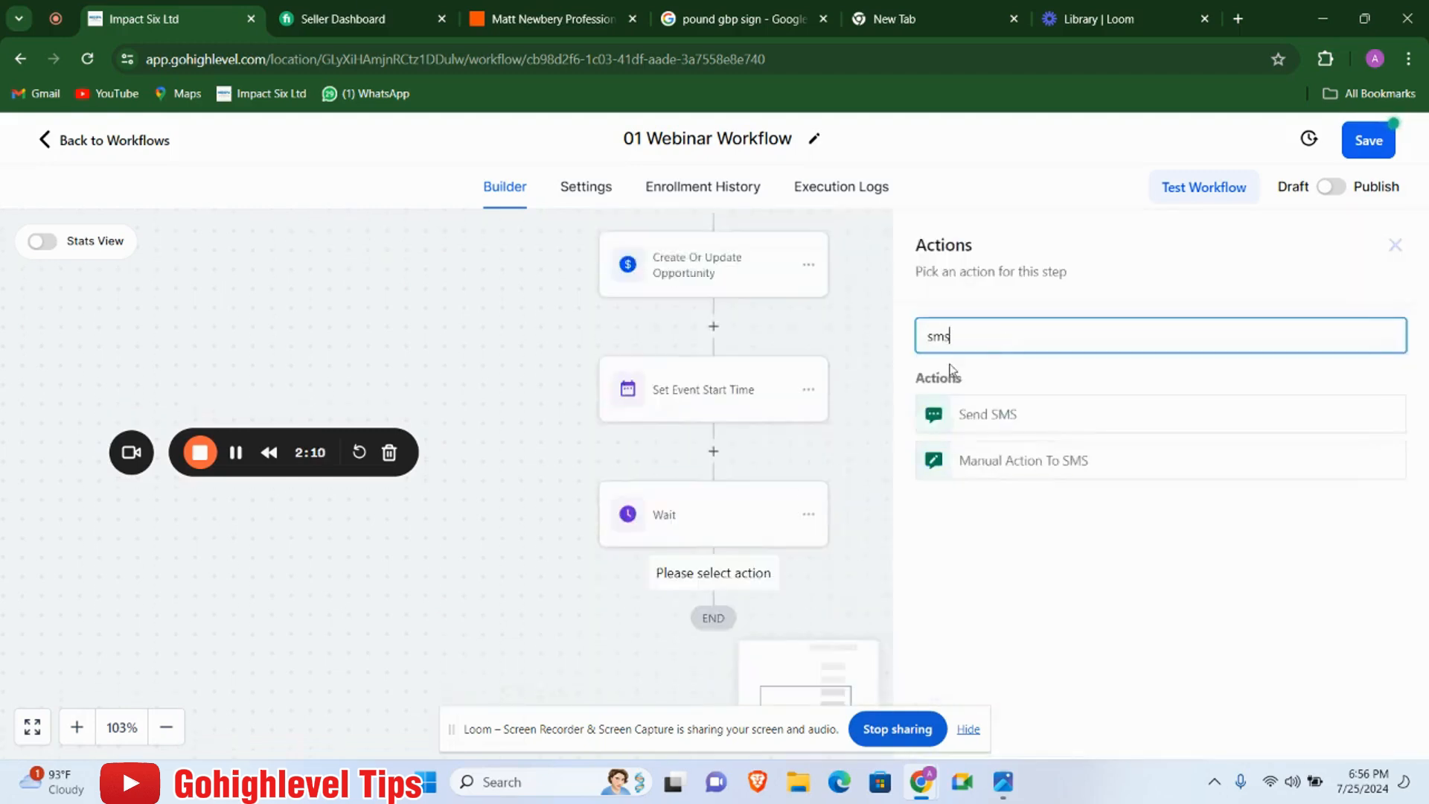
pyautogui.click(968, 414)
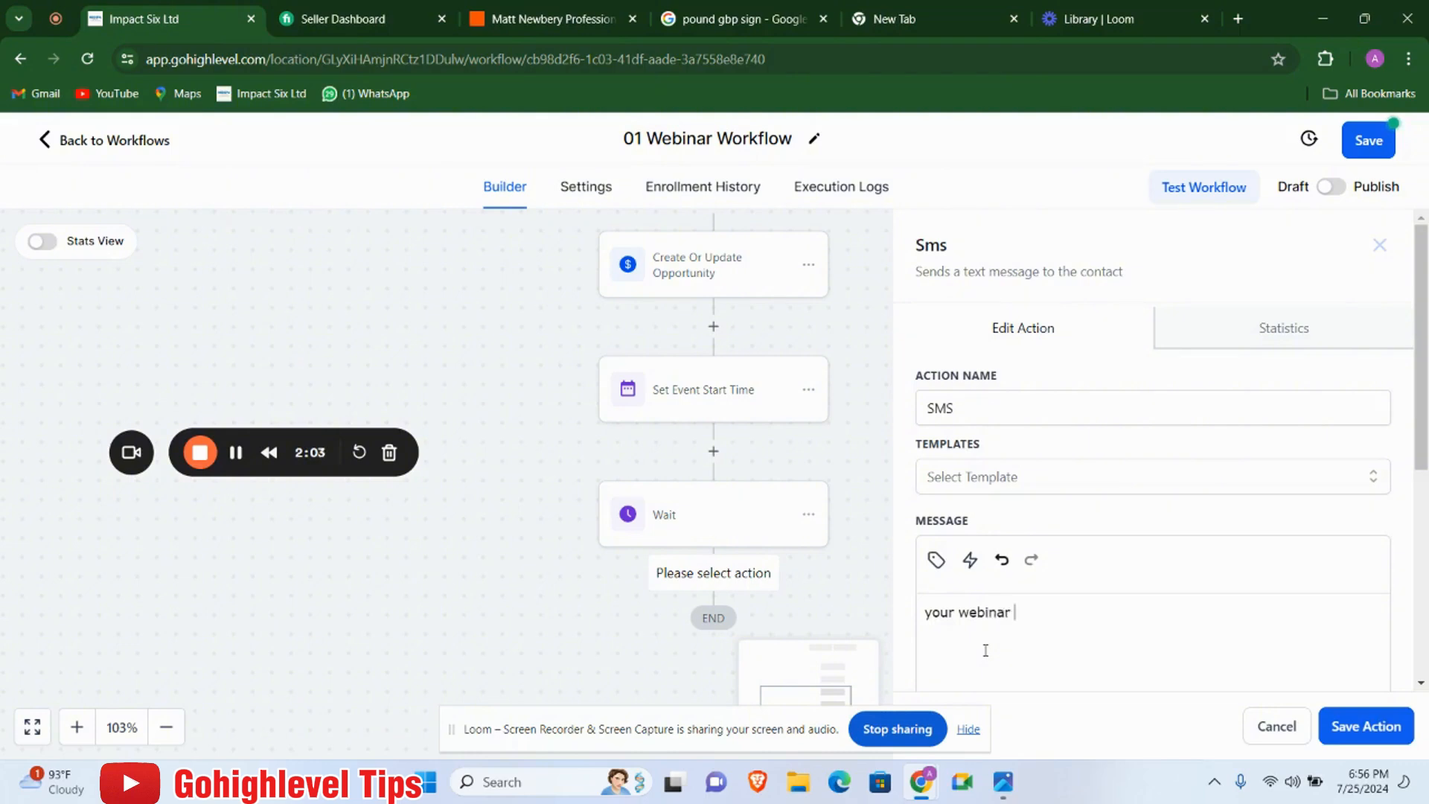
pyautogui.scroll(-5, 1244, 581)
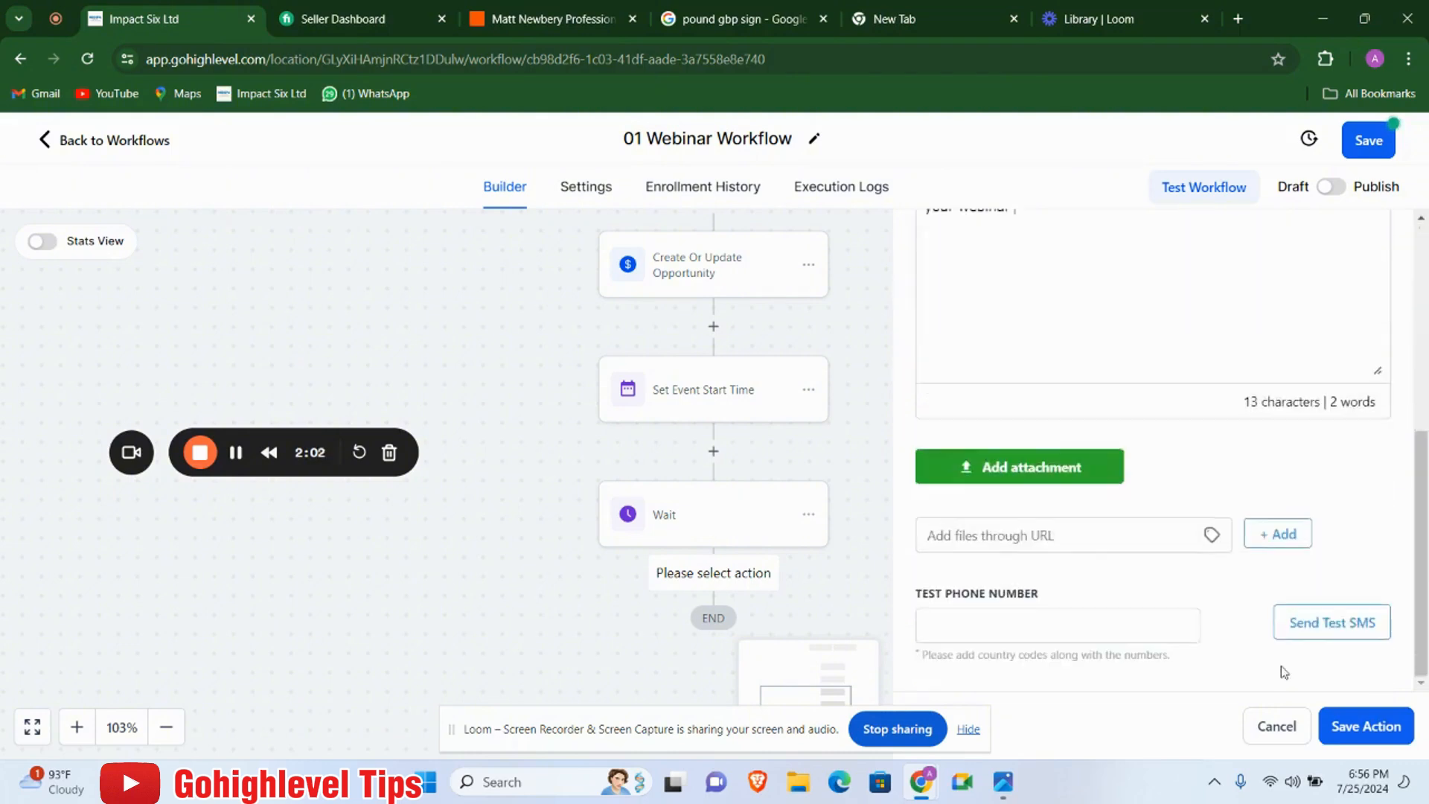
pyautogui.click(1365, 727)
# Add another Wait action below the "your webinar" SMS at the end of the workflow.
pyautogui.scroll(-2, 812, 544)
pyautogui.click(709, 468)
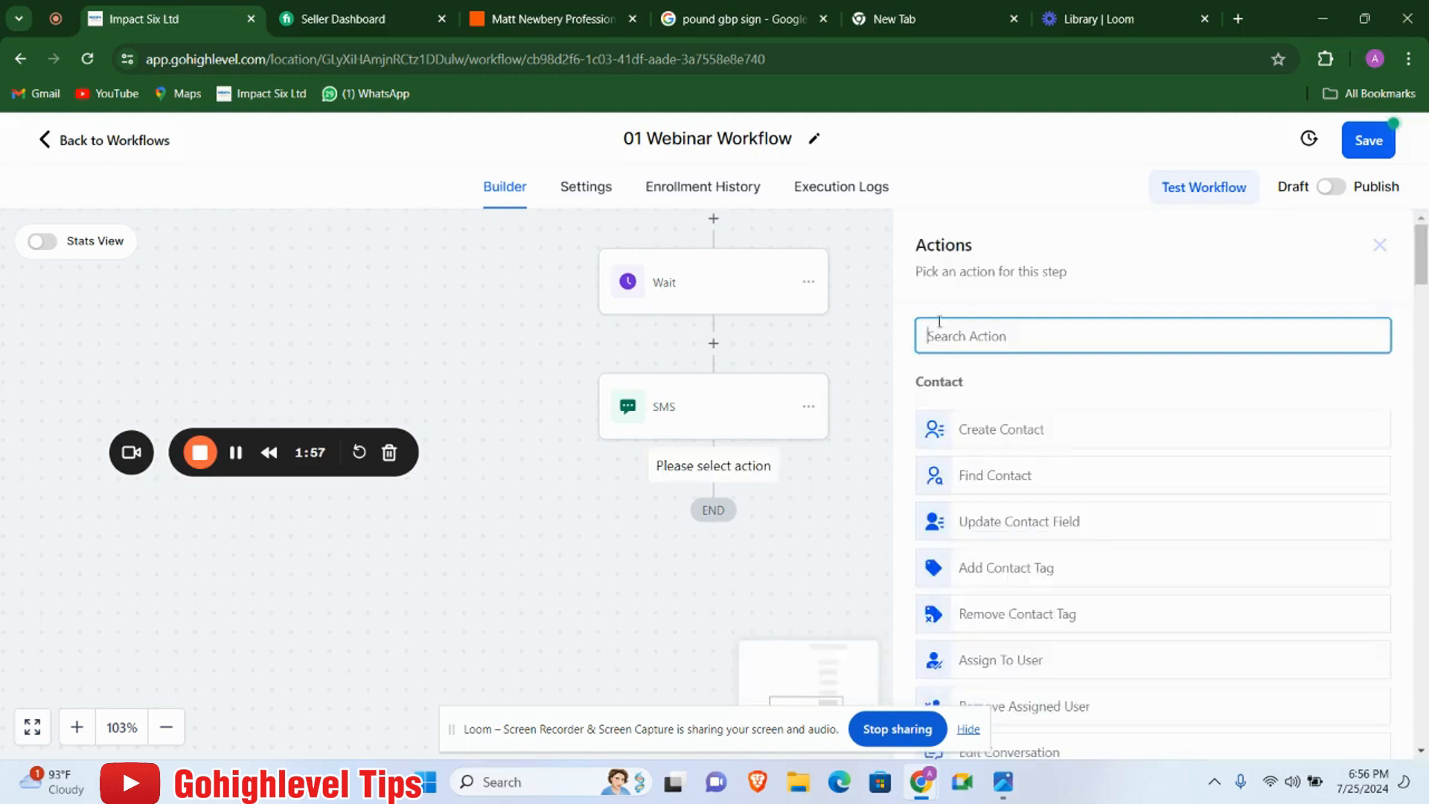
pyautogui.write('12')
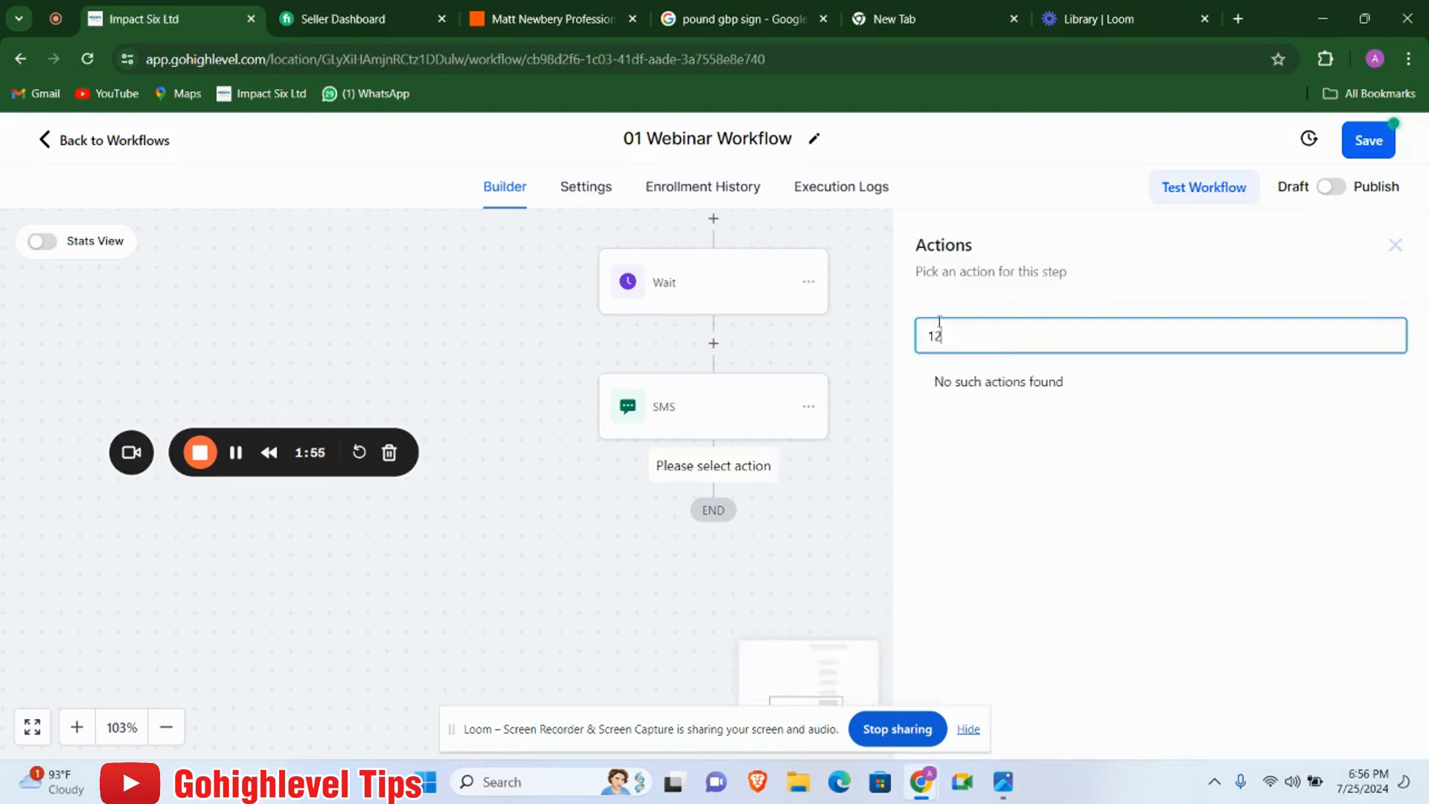
pyautogui.press('BackSpace')
pyautogui.write('wo')
pyautogui.press('BackSpace')
pyautogui.write('q')
pyautogui.press('BackSpace')
pyautogui.write('ai')
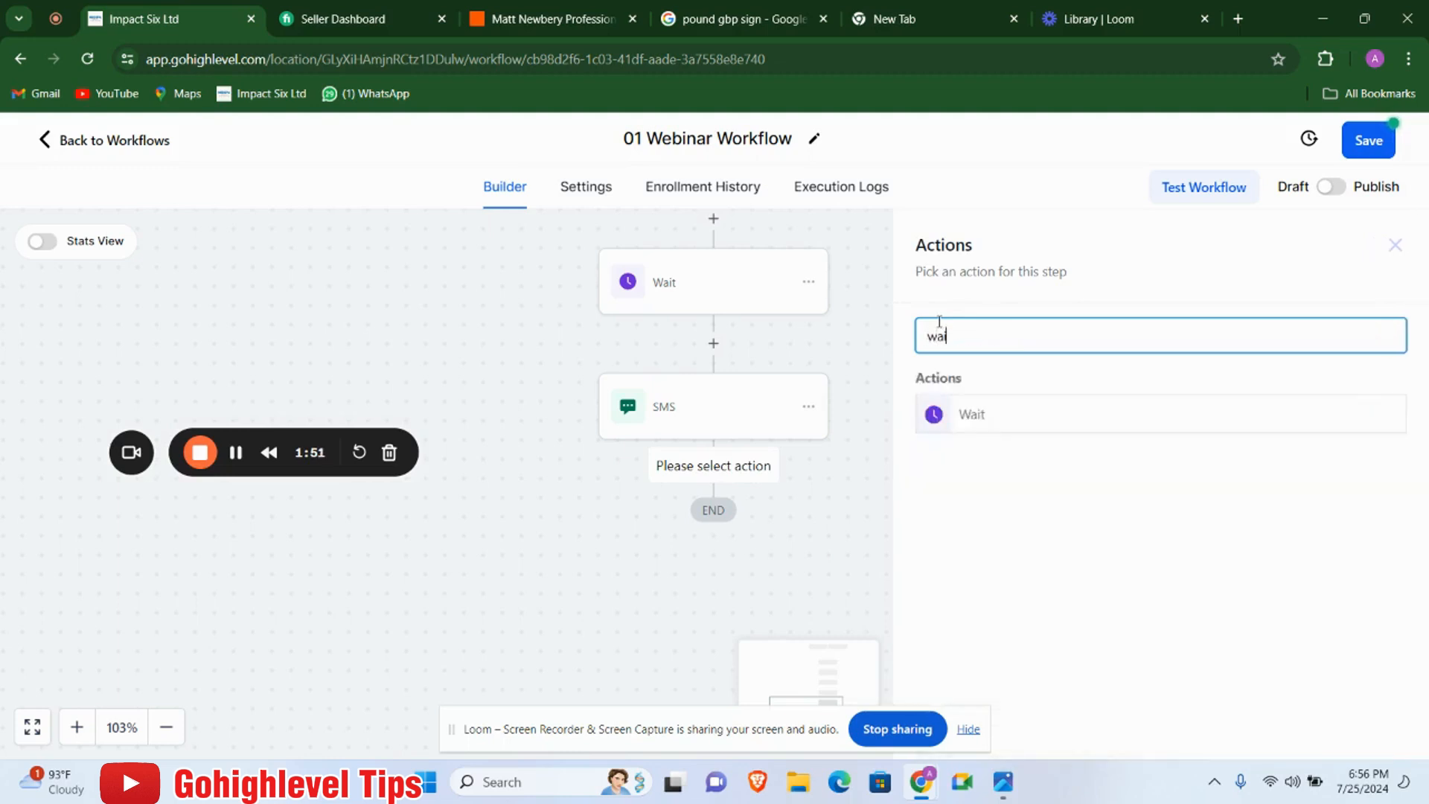
pyautogui.click(1008, 415)
# Make the second wait hold until 12 hours before the Event / Appointment time and save it.
pyautogui.click(714, 456)
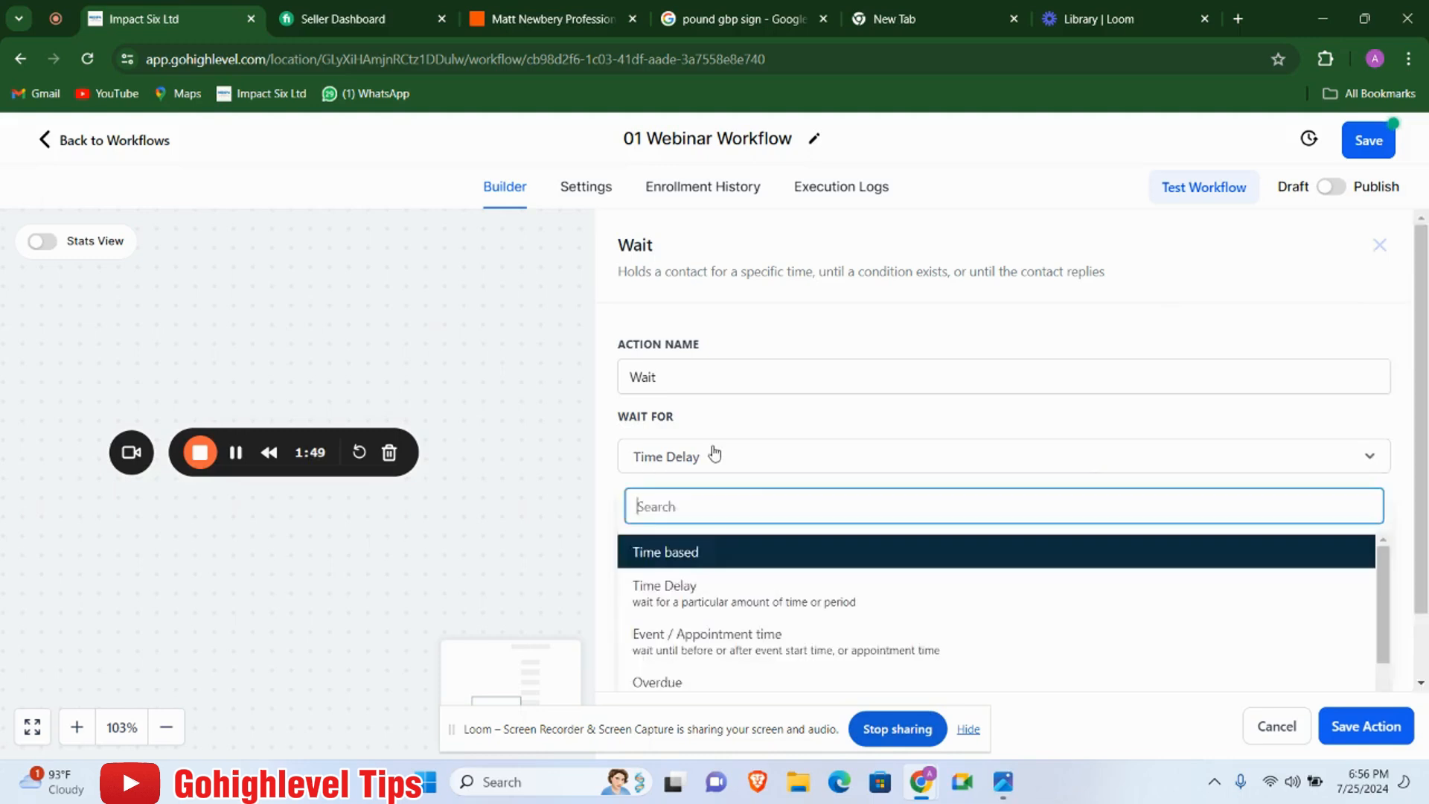
pyautogui.scroll(-1, 744, 491)
pyautogui.click(748, 562)
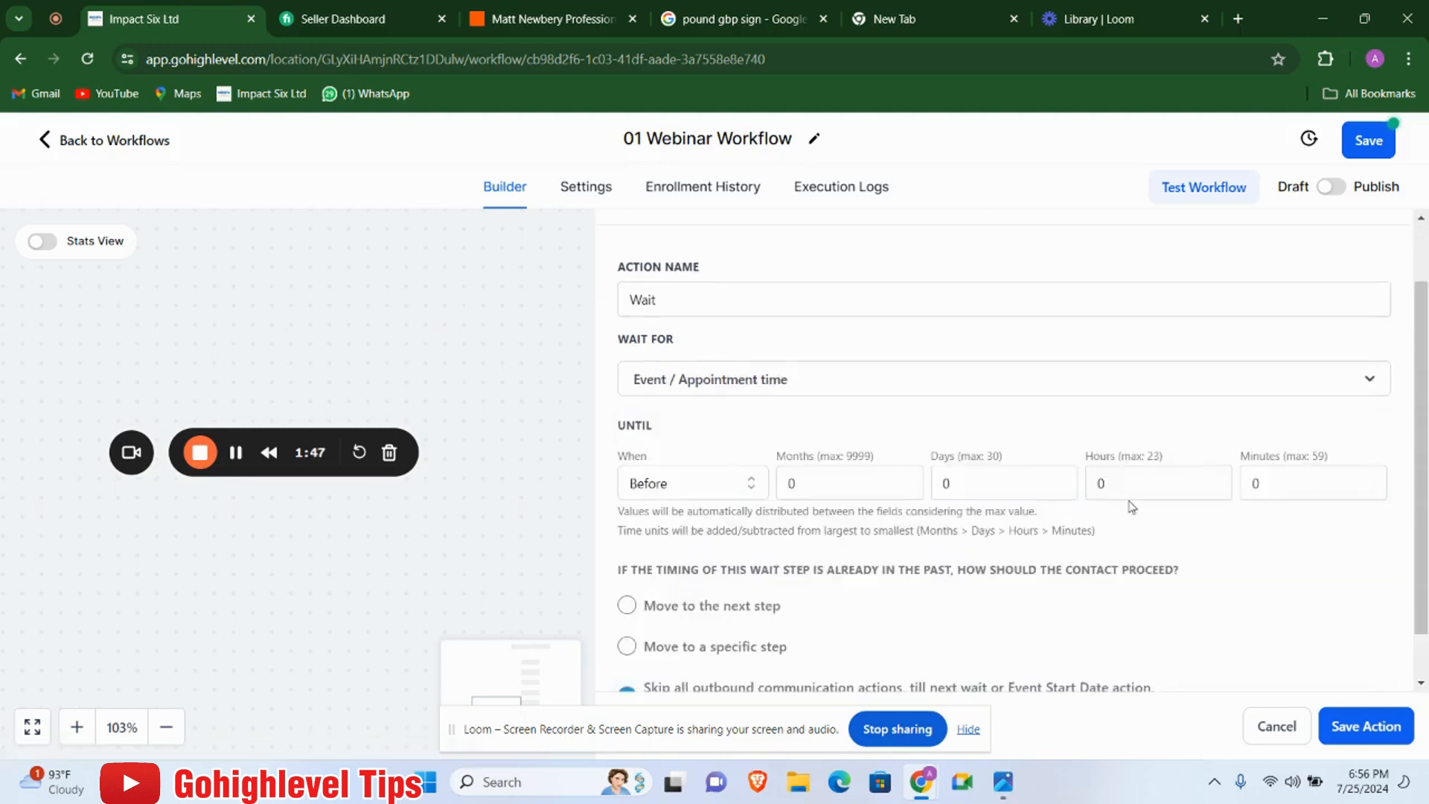
pyautogui.click(1118, 482)
pyautogui.write('12')
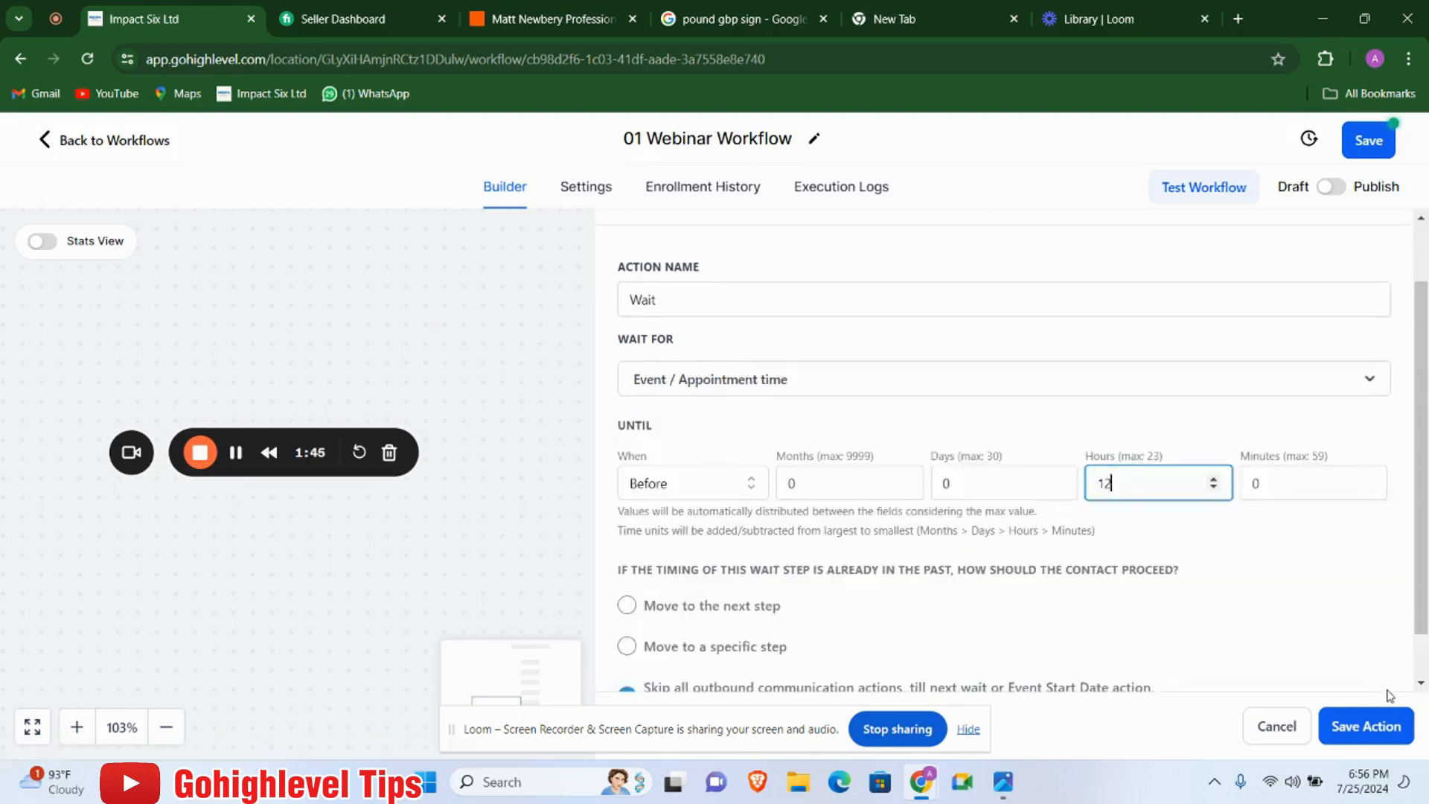
pyautogui.click(1364, 716)
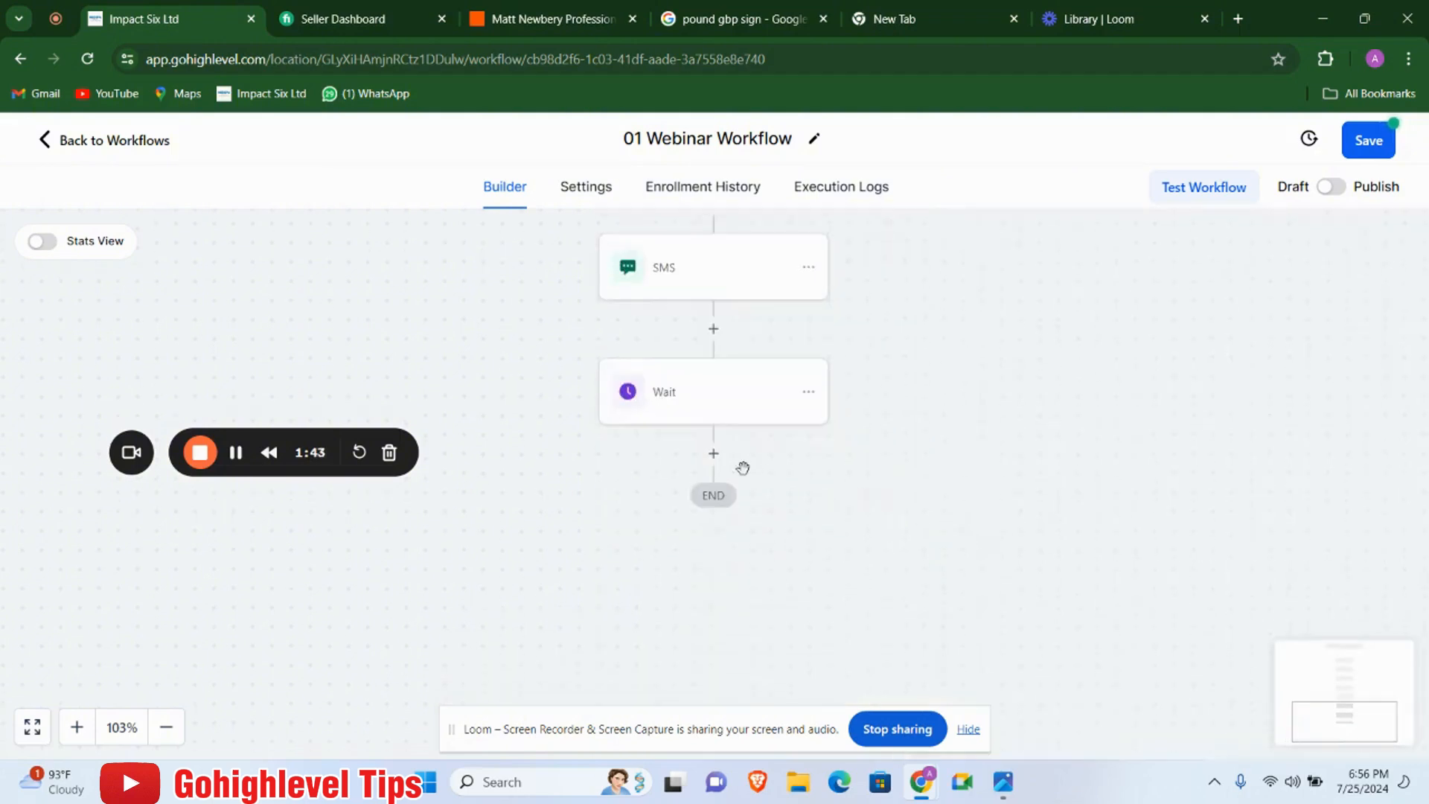
# Add a Send SMS action after the 12-hour wait, with a reminder message beginning "in 12", and save it.
pyautogui.click(713, 454)
pyautogui.write('sm')
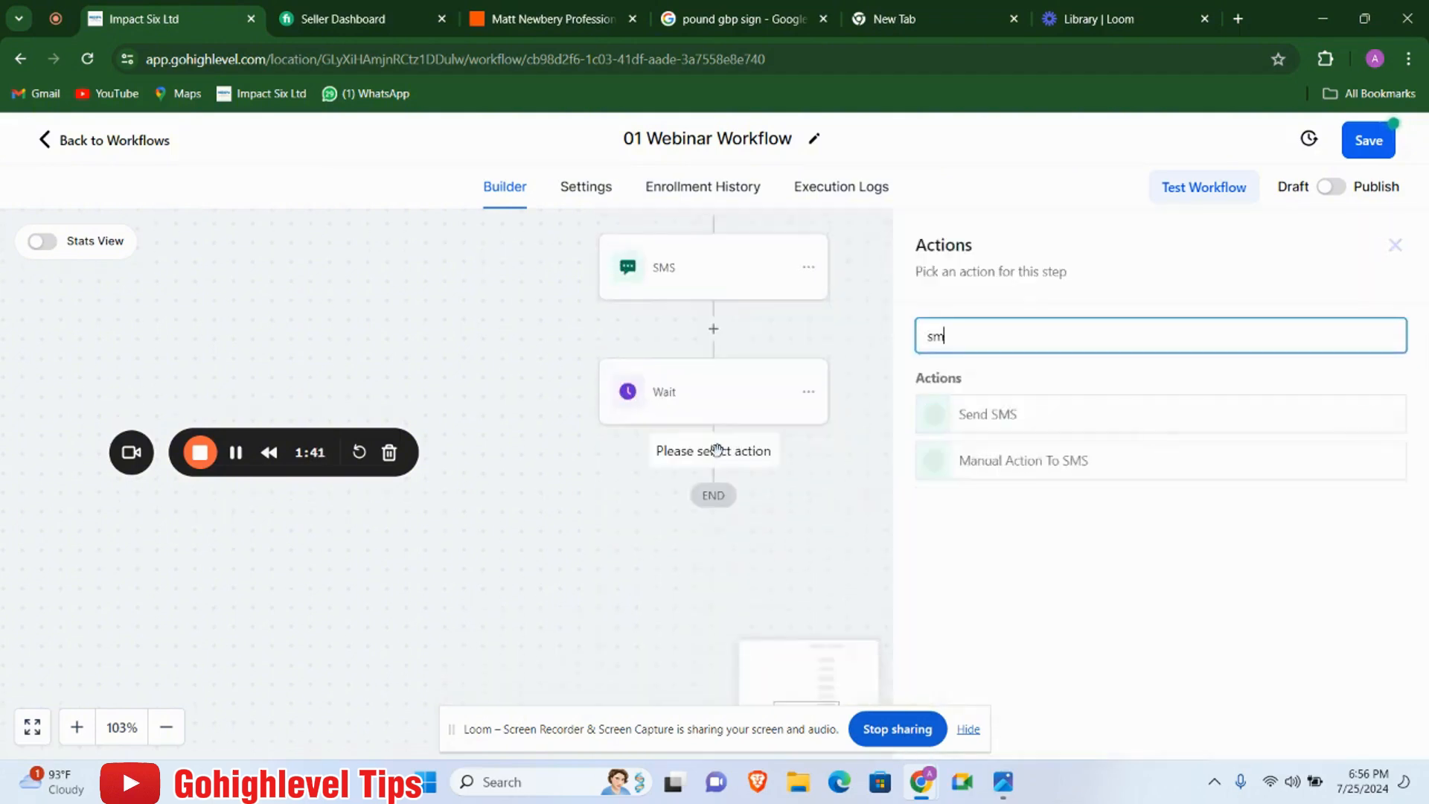
pyautogui.click(1036, 408)
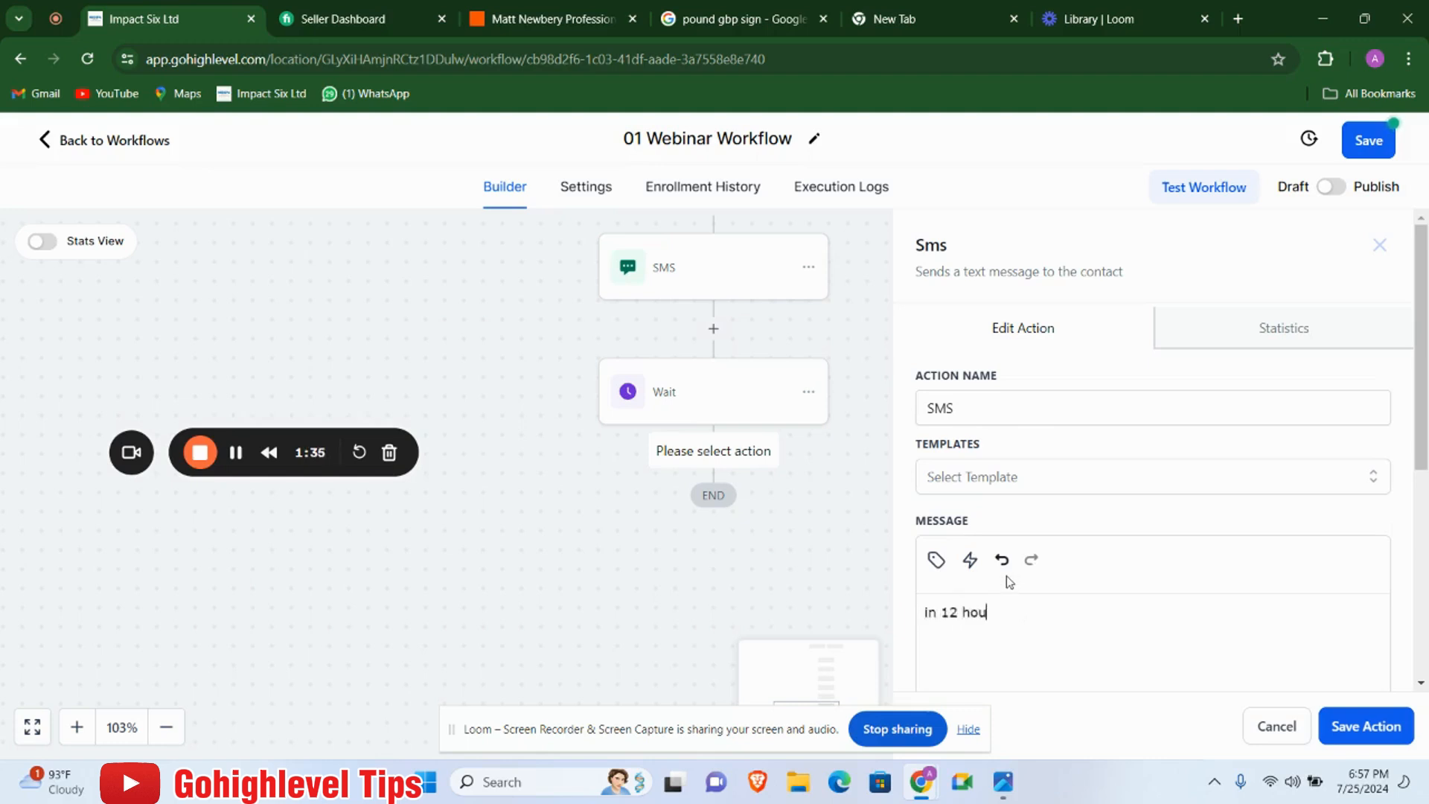
pyautogui.click(1386, 728)
# Add a Wait action after the 12-hour reminder SMS, set to 1 hour before the Event / Appointment time, and save it.
pyautogui.click(713, 575)
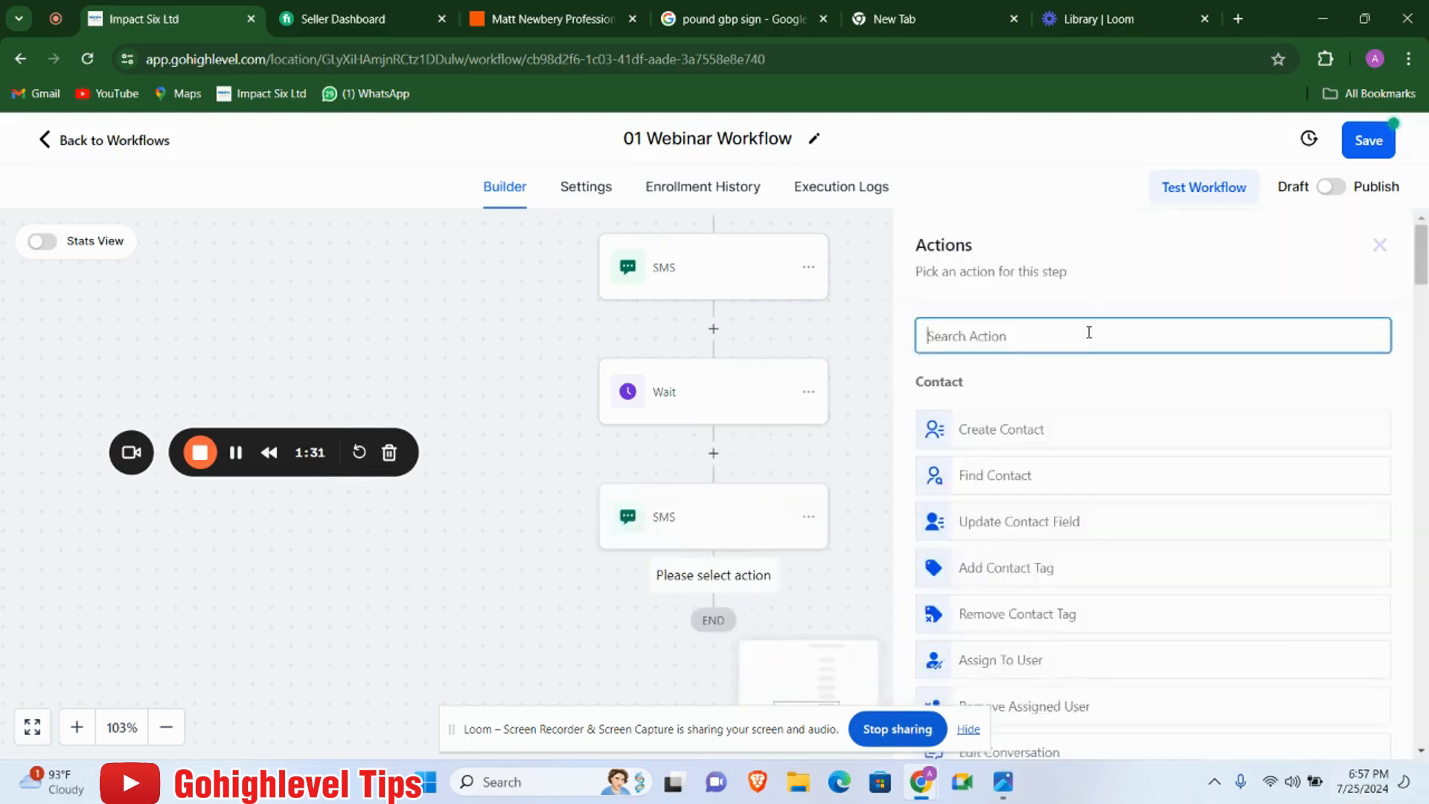
pyautogui.write('wa')
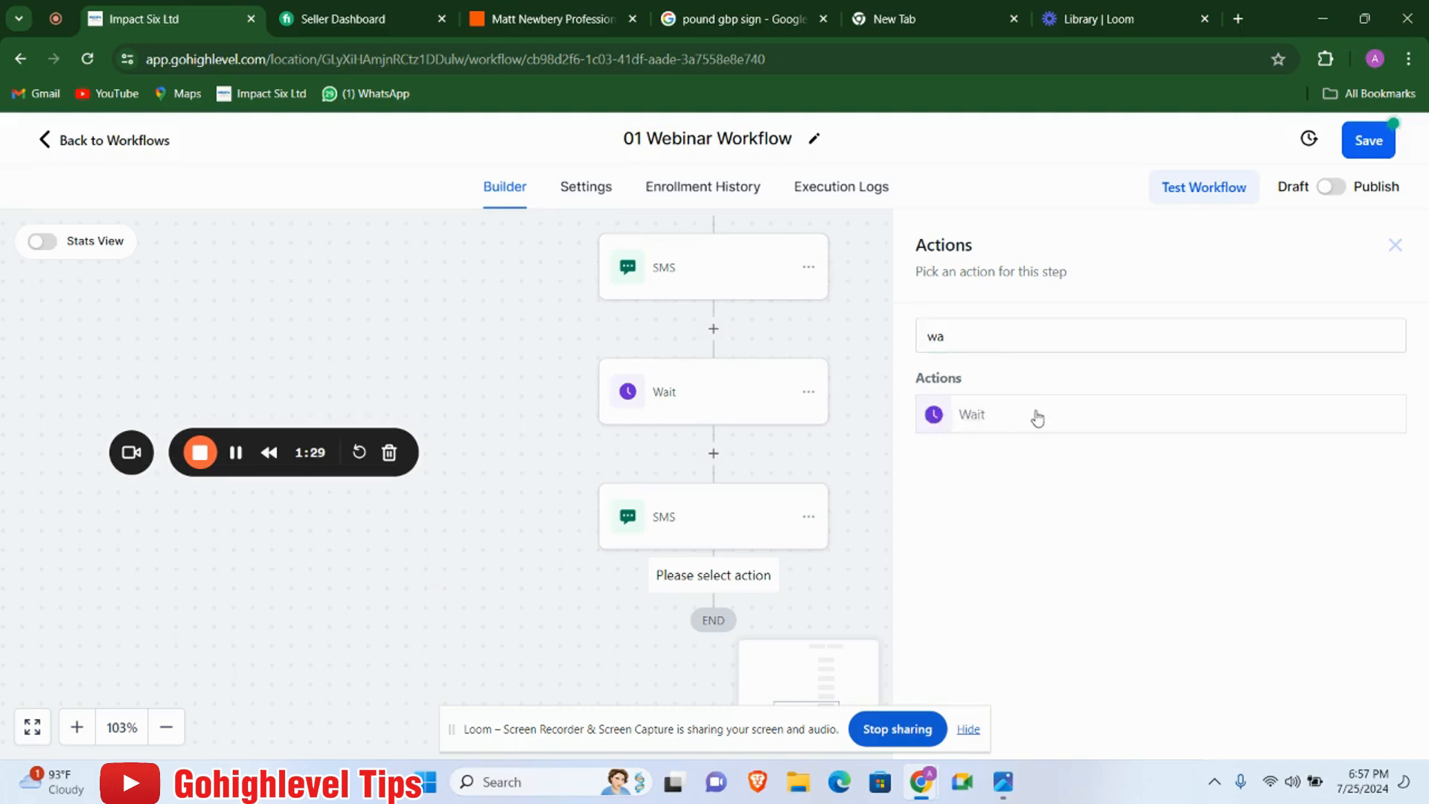
pyautogui.click(1037, 417)
pyautogui.click(836, 461)
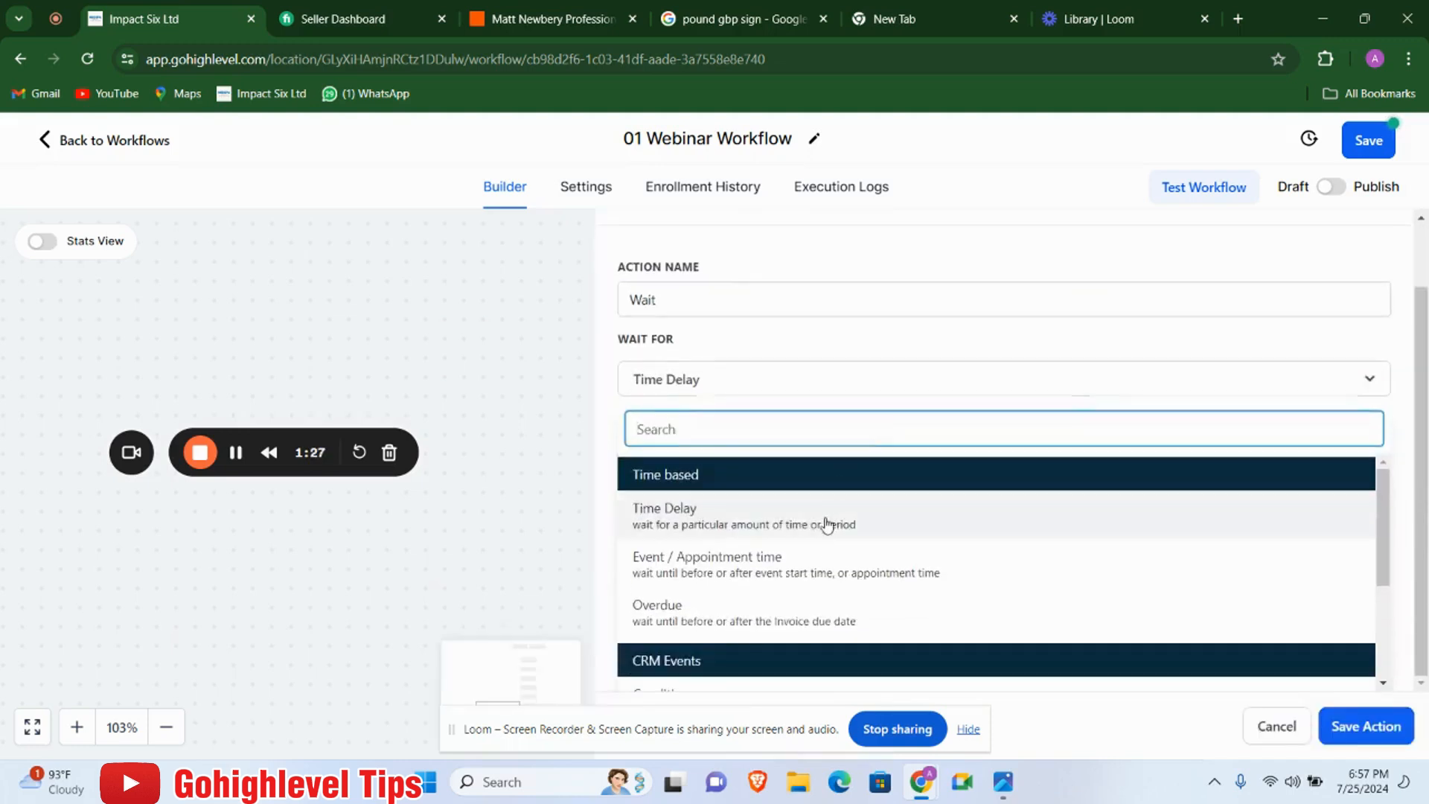
pyautogui.click(824, 557)
pyautogui.doubleClick(1100, 485)
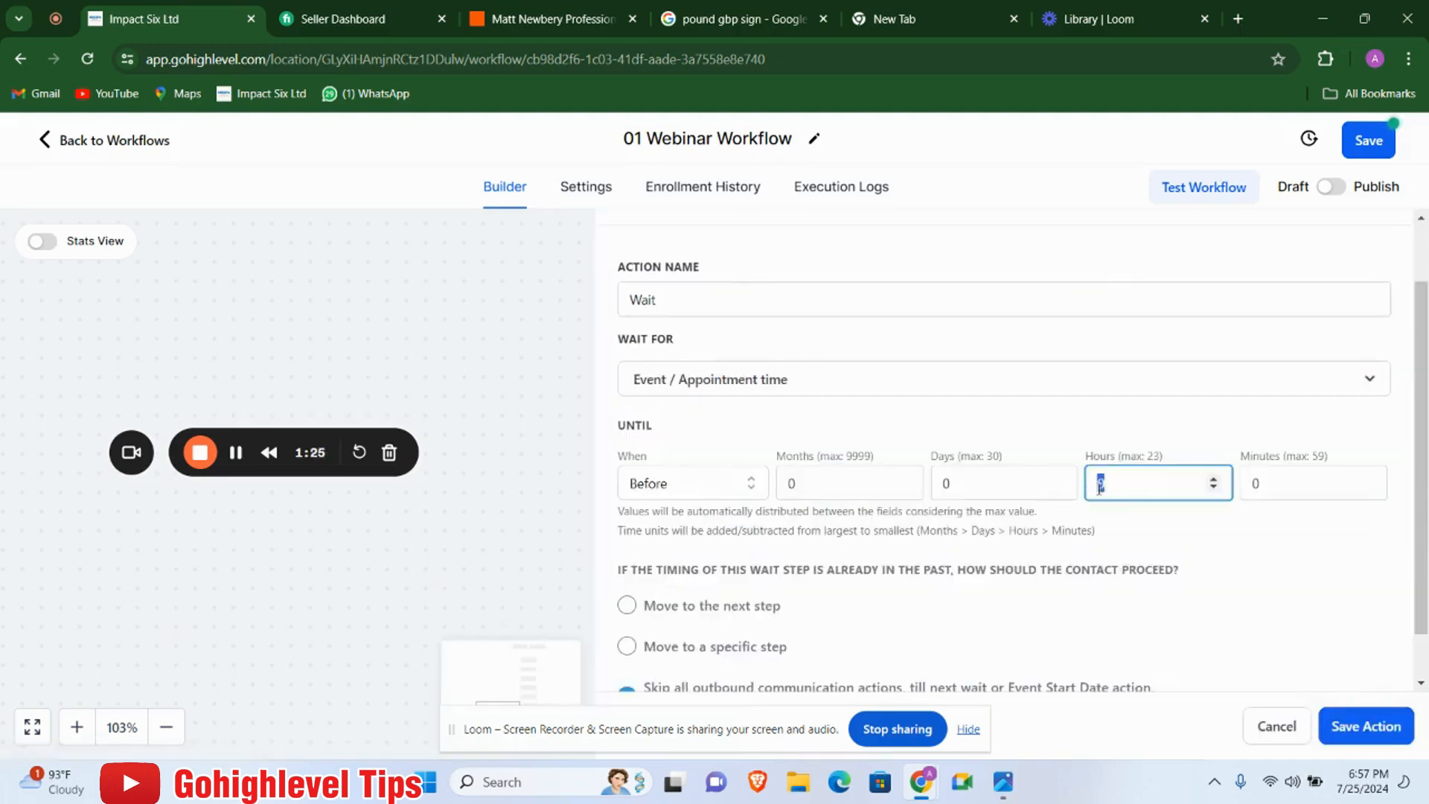
pyautogui.write('1')
pyautogui.click(1366, 726)
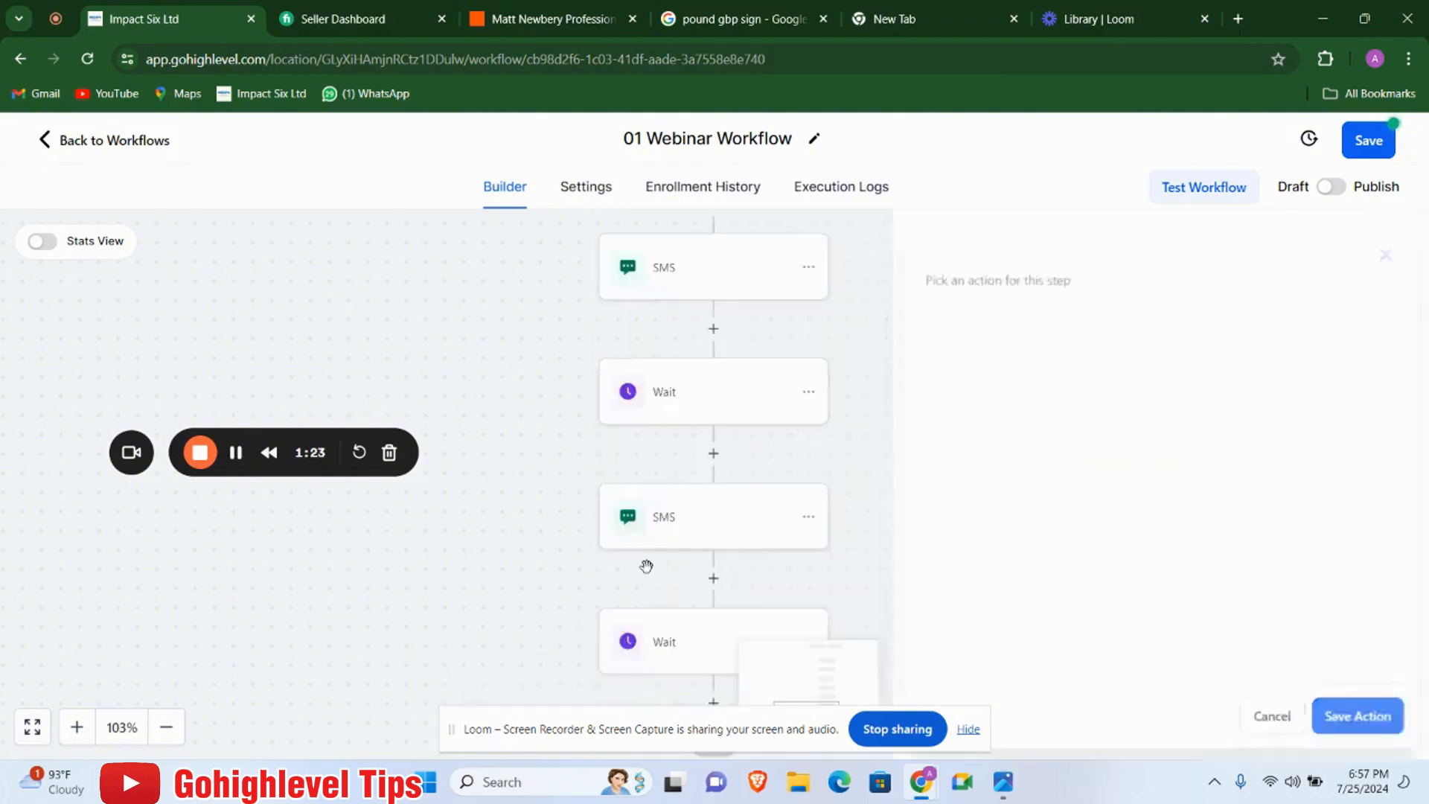
# Review the order of the workflow's actions, from the contact tag through the event start time, waits and SMS reminders.
pyautogui.scroll(-1, 670, 580)
pyautogui.scroll(4, 758, 335)
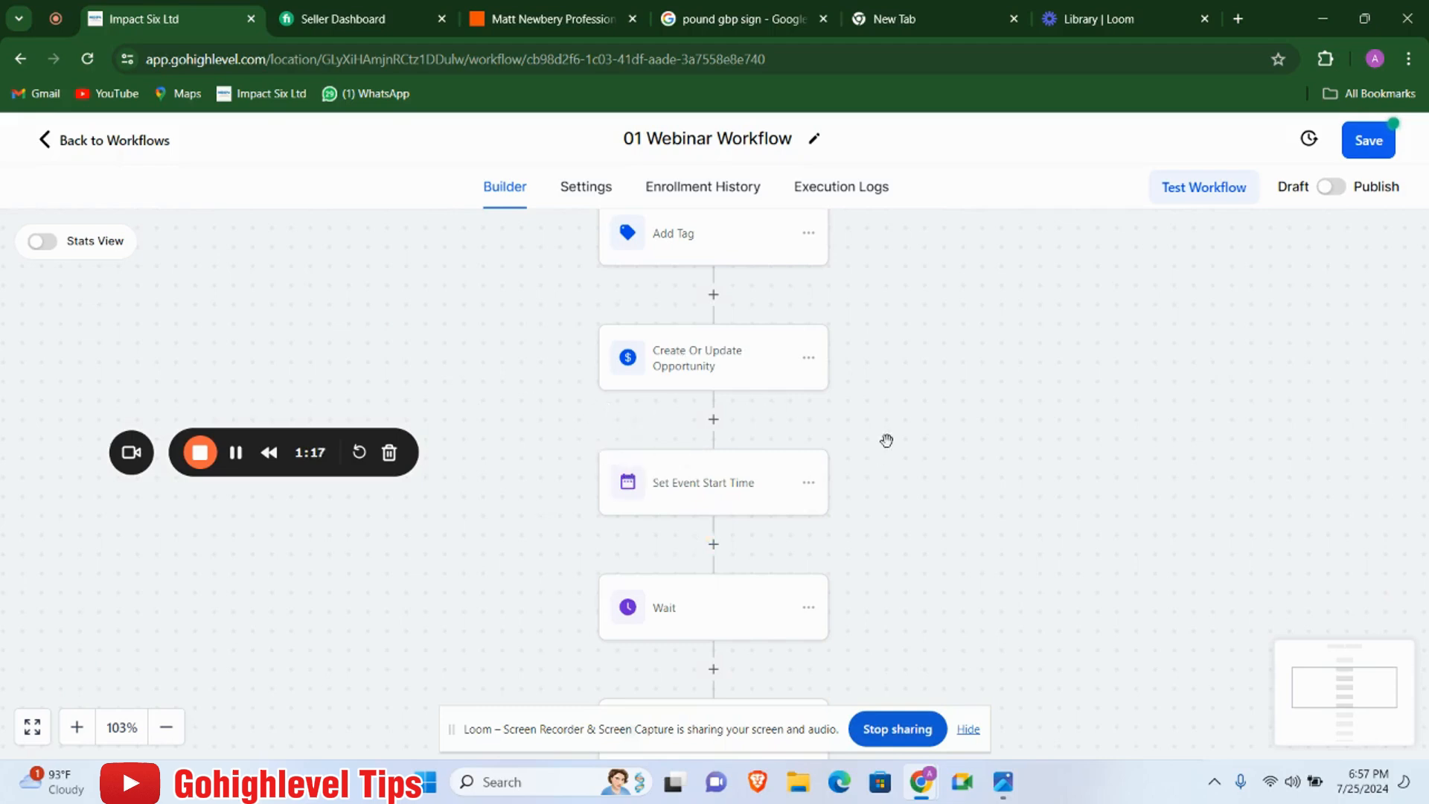
pyautogui.moveTo(904, 450); pyautogui.dragTo(846, 431)
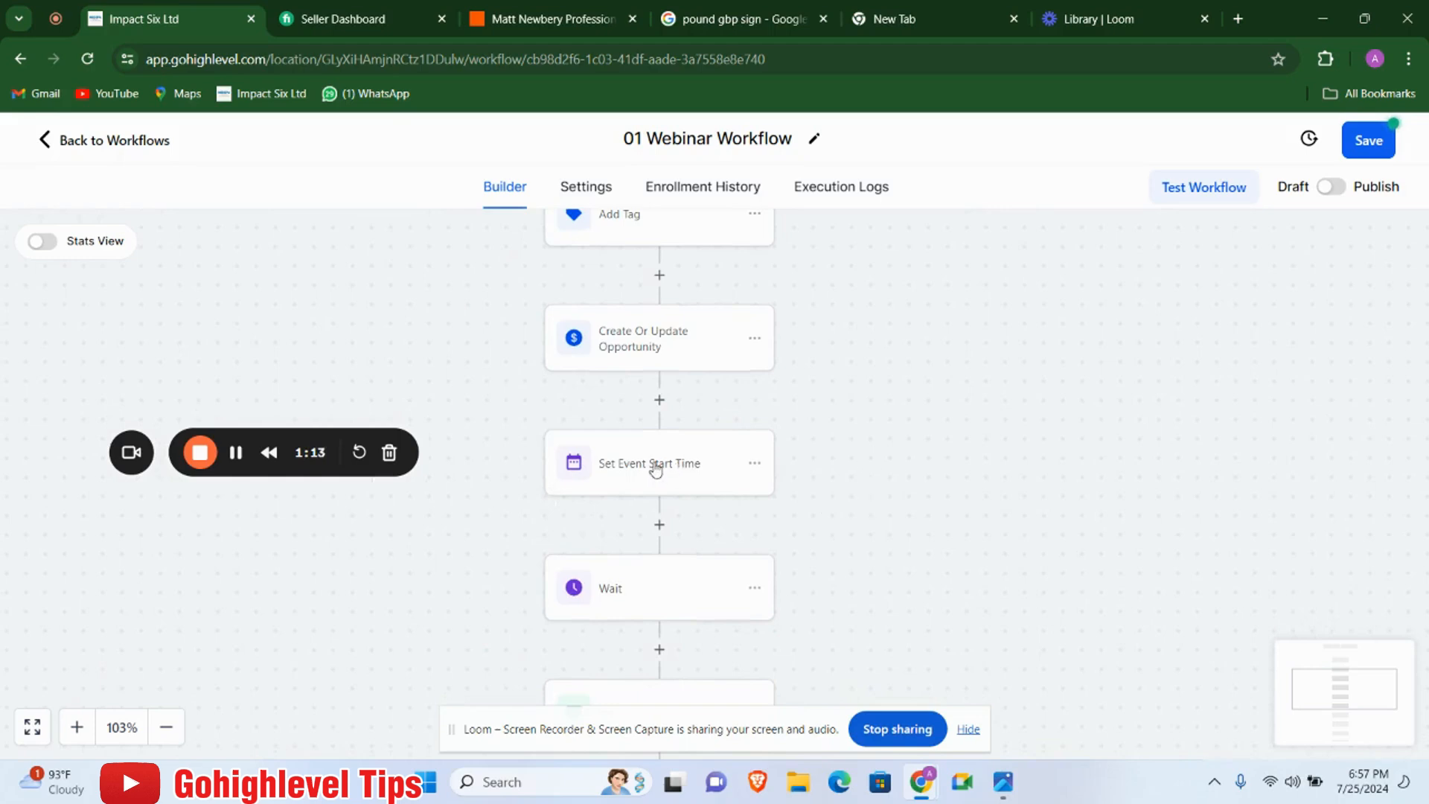
pyautogui.scroll(-3, 678, 448)
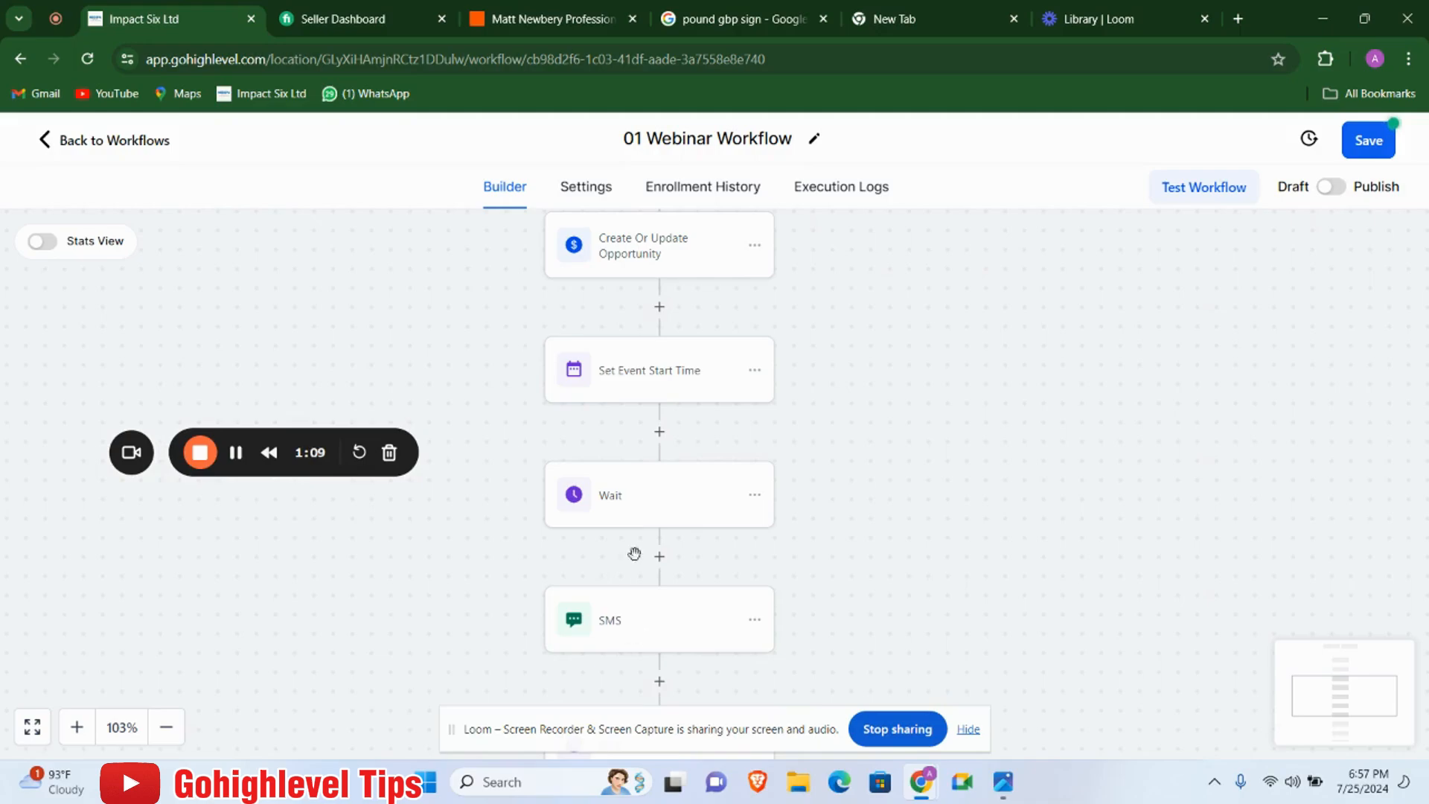
pyautogui.scroll(-3, 637, 548)
pyautogui.scroll(6, 681, 499)
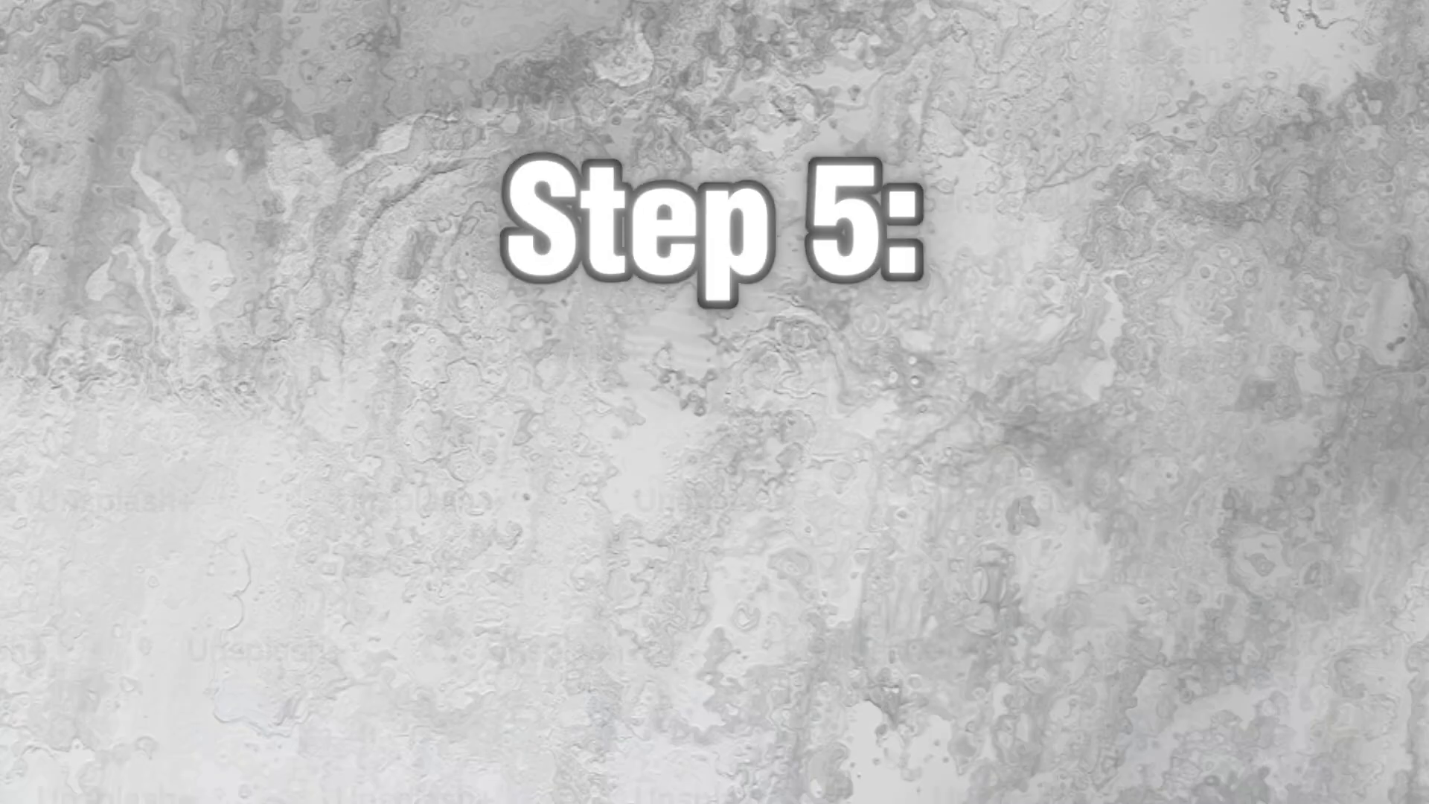